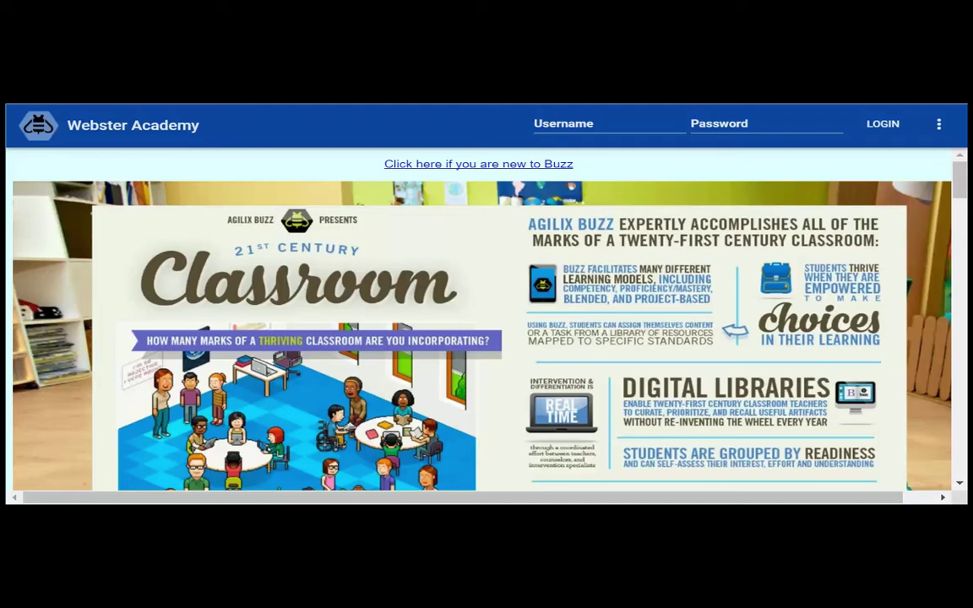
Step: Sign in to Webster Academy with the teacher username and its password
{"action": "left_click", "coordinate": [620, 124]}
{"action": "type", "text": "teacher"}
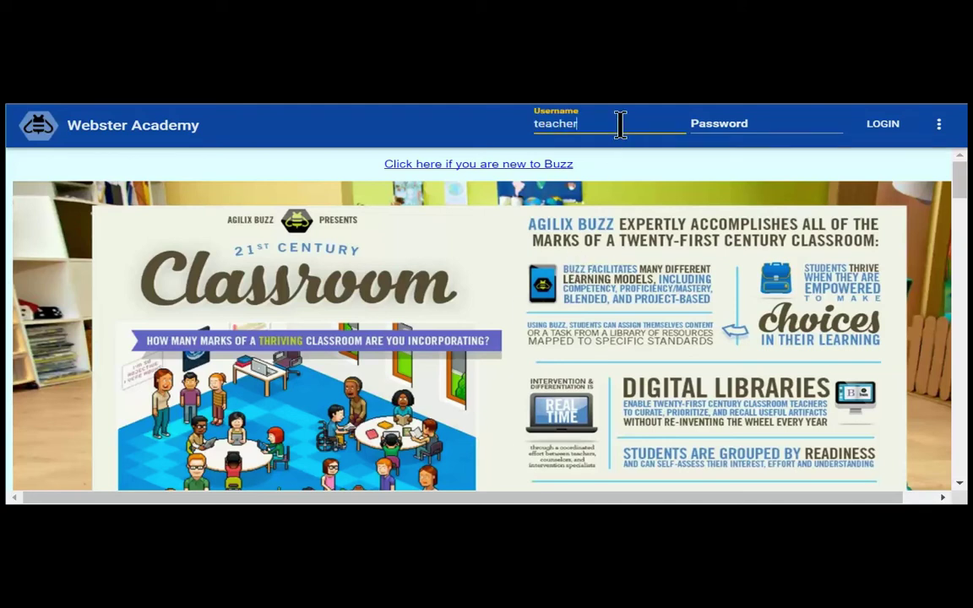
{"action": "key", "text": "Tab"}
{"action": "type", "text": "pass"}
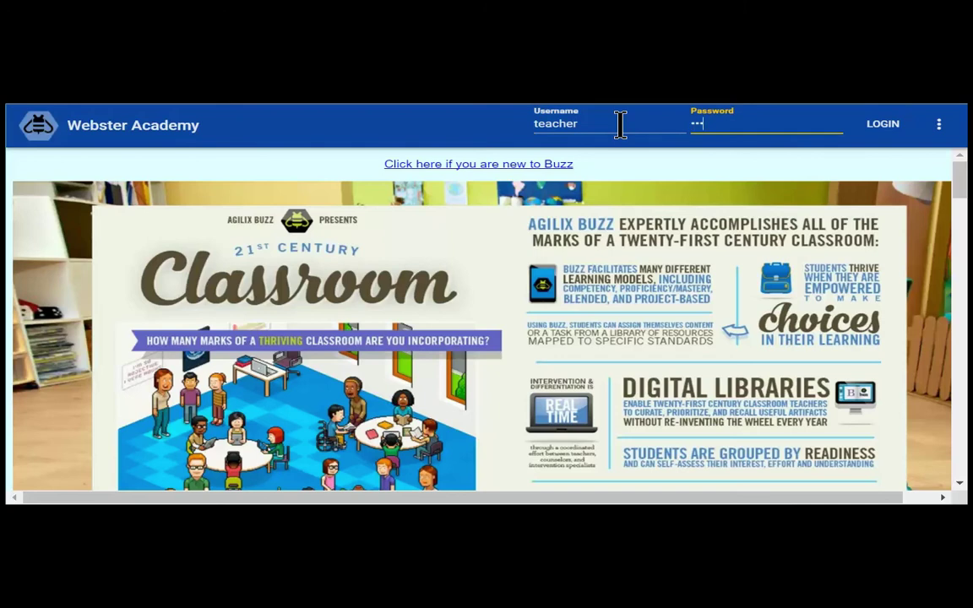
{"action": "key", "text": "Return"}
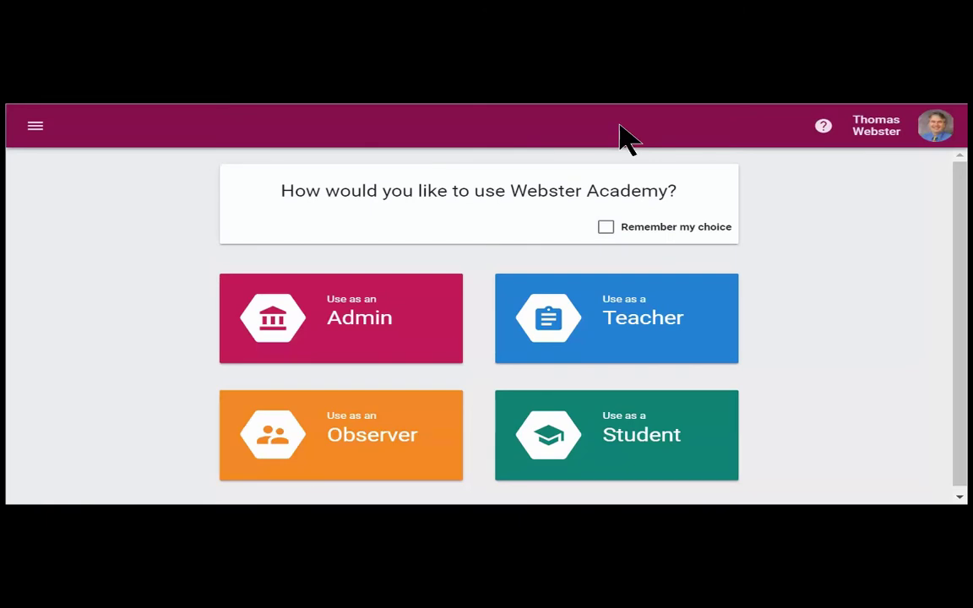
Step: Enter Webster Academy as Admin and browse the drawer's role and domain switch lists
{"action": "left_click", "coordinate": [369, 338]}
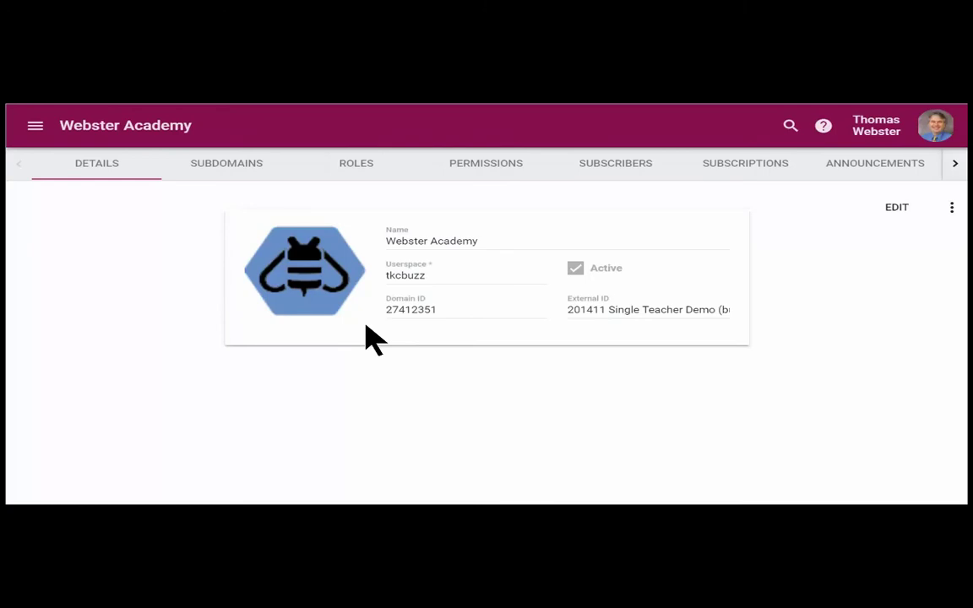
{"action": "left_click", "coordinate": [37, 128]}
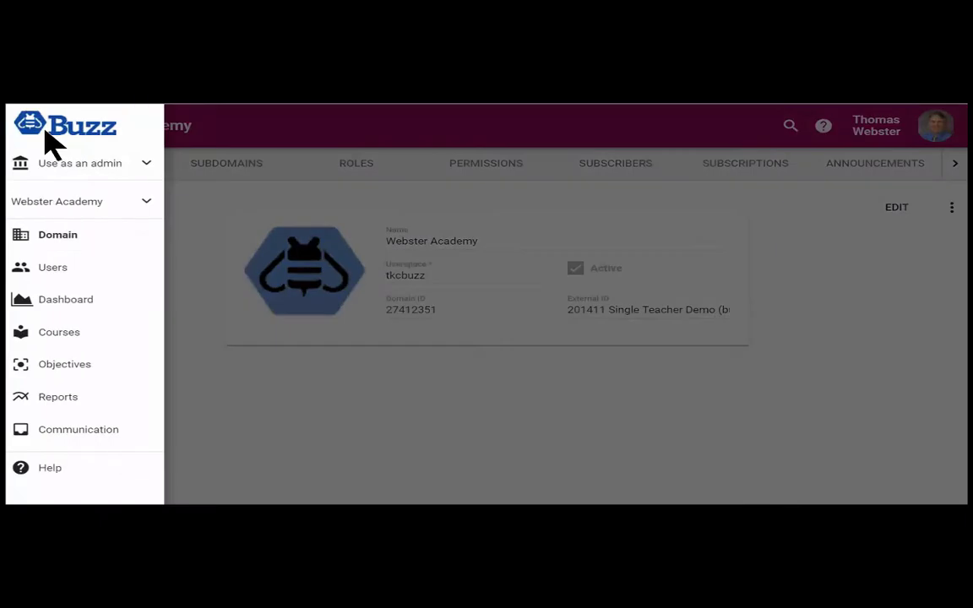
{"action": "left_click", "coordinate": [158, 167]}
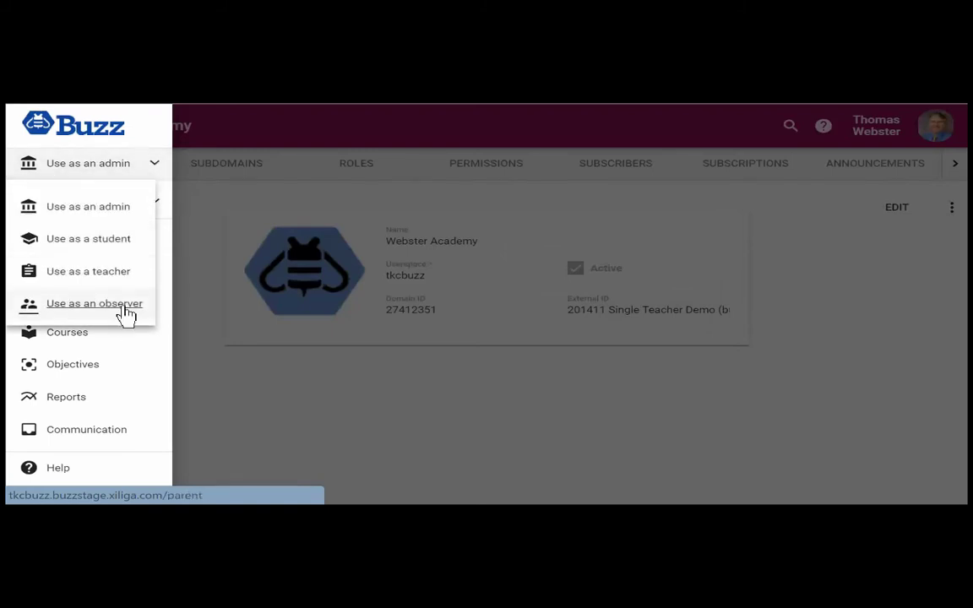
{"action": "left_click", "coordinate": [136, 135]}
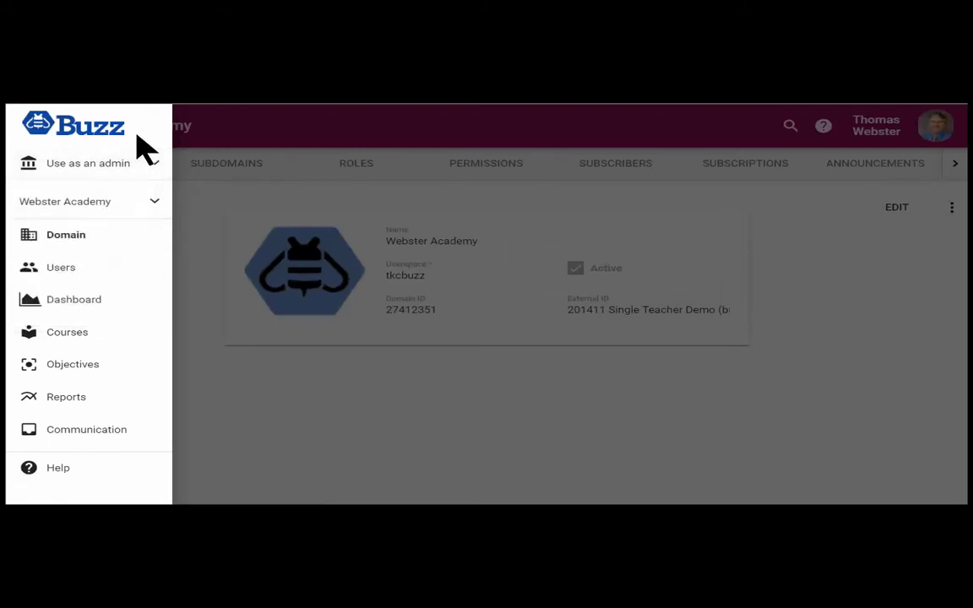
{"action": "left_click", "coordinate": [152, 207]}
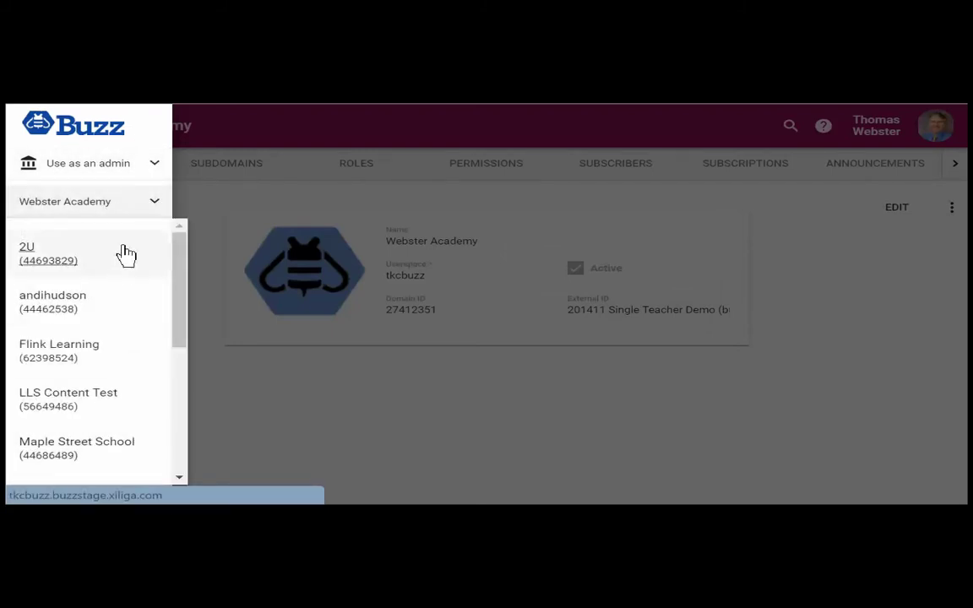
{"action": "left_click", "coordinate": [140, 160]}
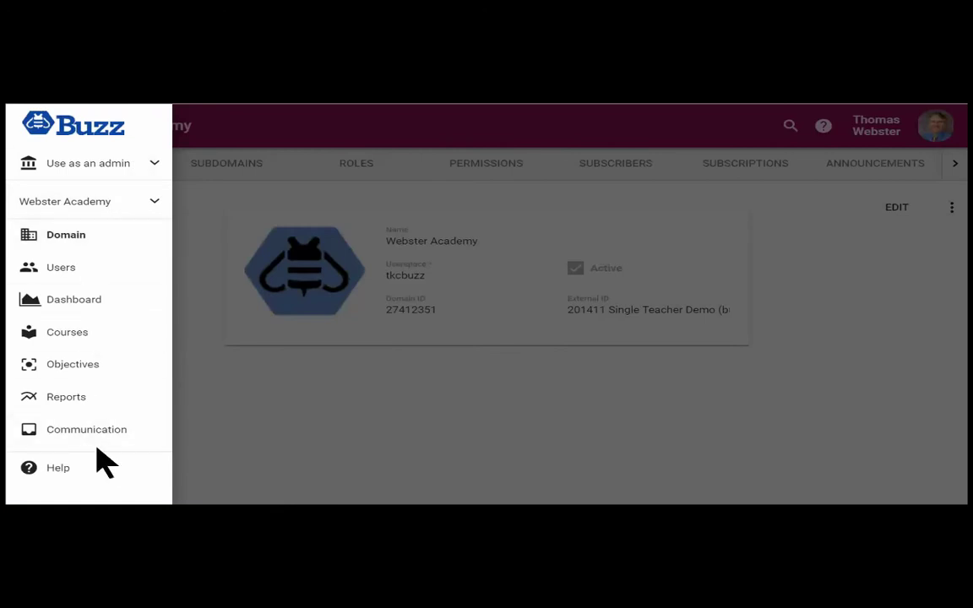
{"action": "left_click", "coordinate": [623, 151]}
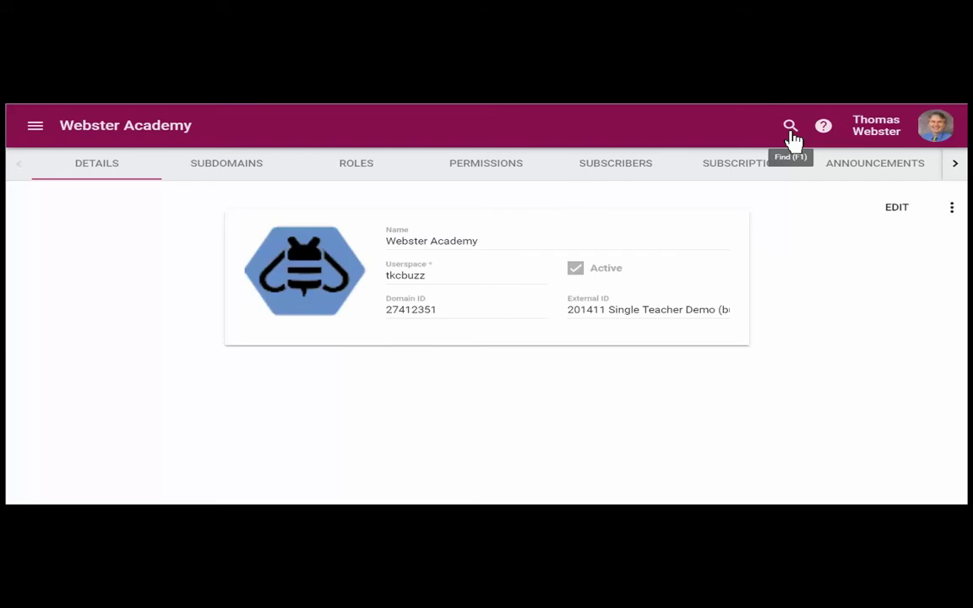
Step: Open the Find (F1) command list for Webster Academy, scroll through it, then close it
{"action": "left_click", "coordinate": [790, 127]}
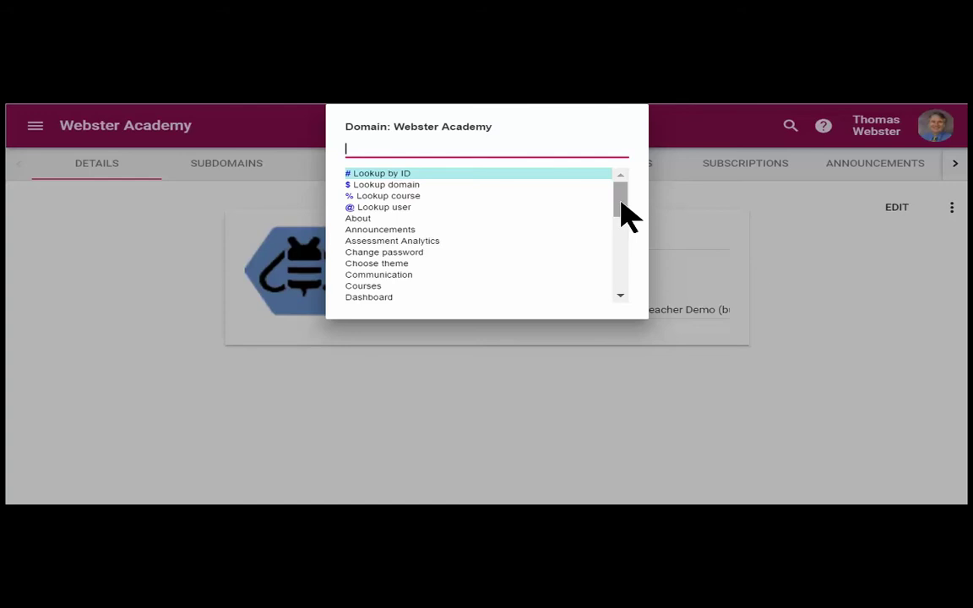
{"action": "left_click", "coordinate": [622, 202]}
{"action": "left_click_drag", "start_coordinate": [622, 203], "coordinate": [631, 261]}
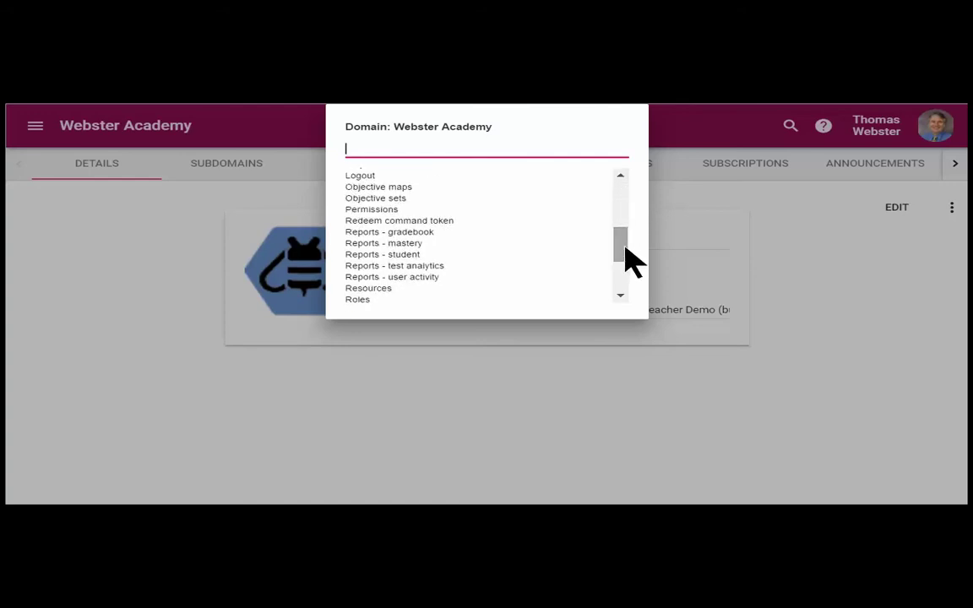
{"action": "left_click", "coordinate": [34, 129]}
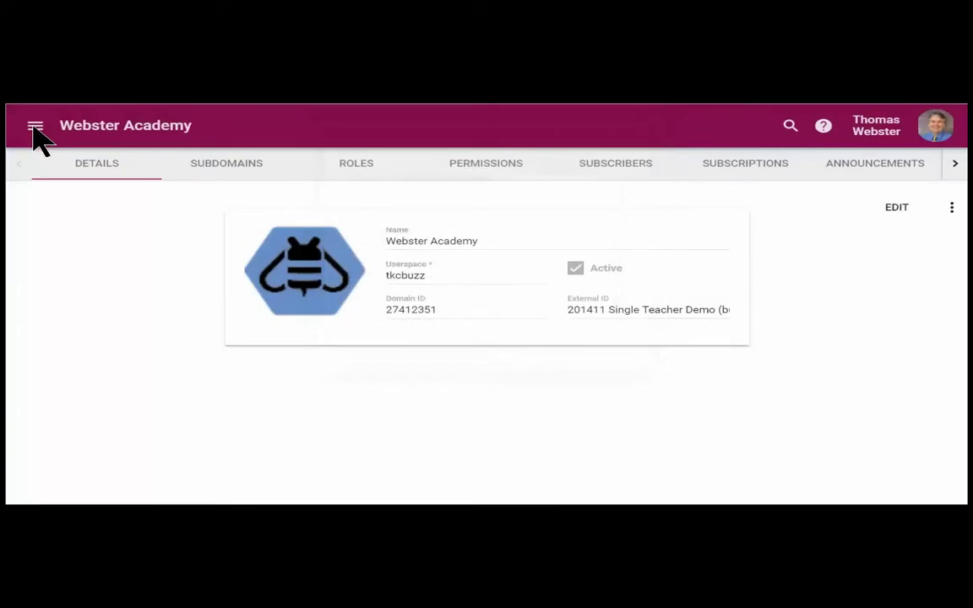
{"action": "left_click", "coordinate": [34, 128]}
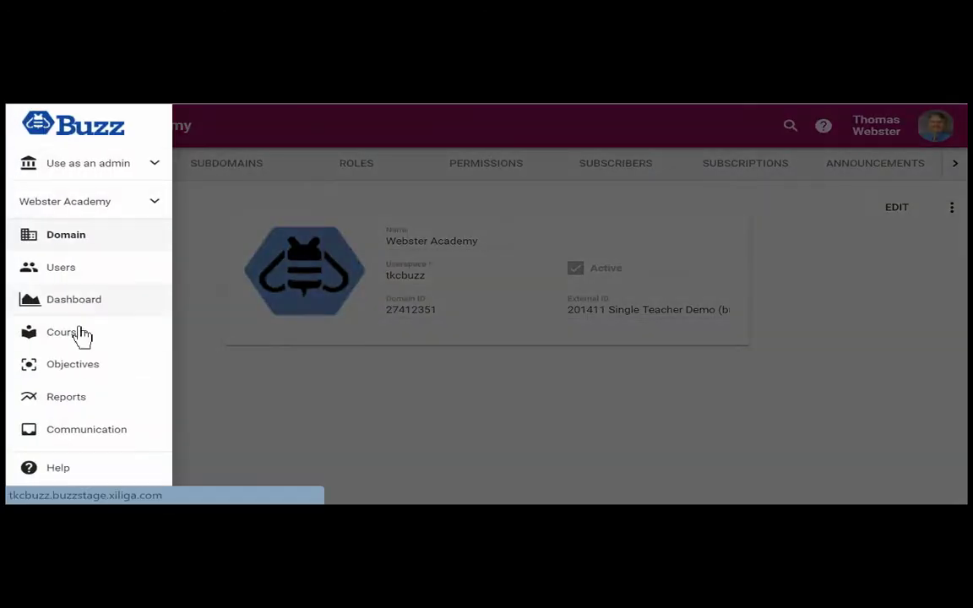
{"action": "left_click", "coordinate": [723, 141]}
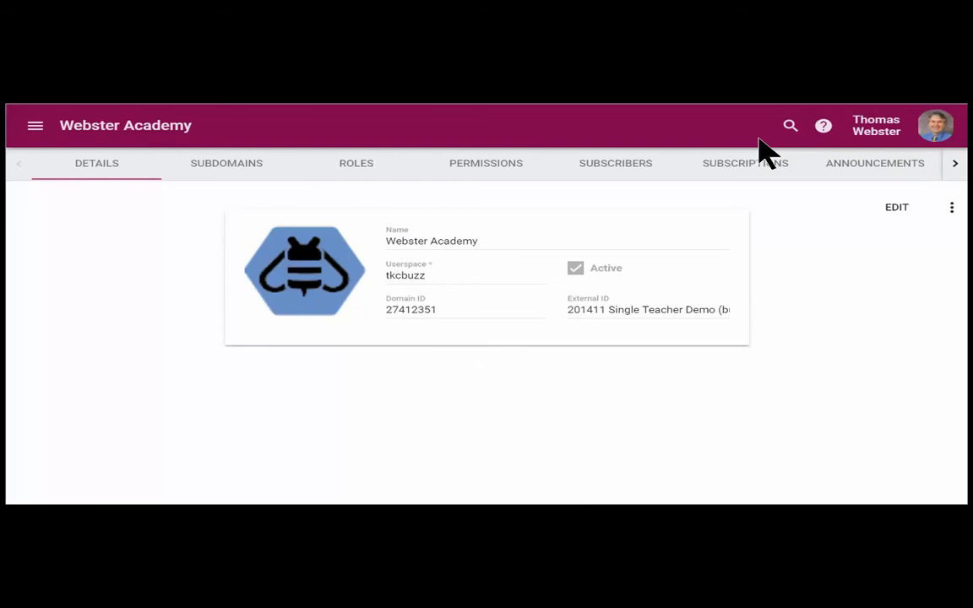
Step: Look up '$ Map' in Find and open Maple Street School's domain details
{"action": "left_click", "coordinate": [790, 127]}
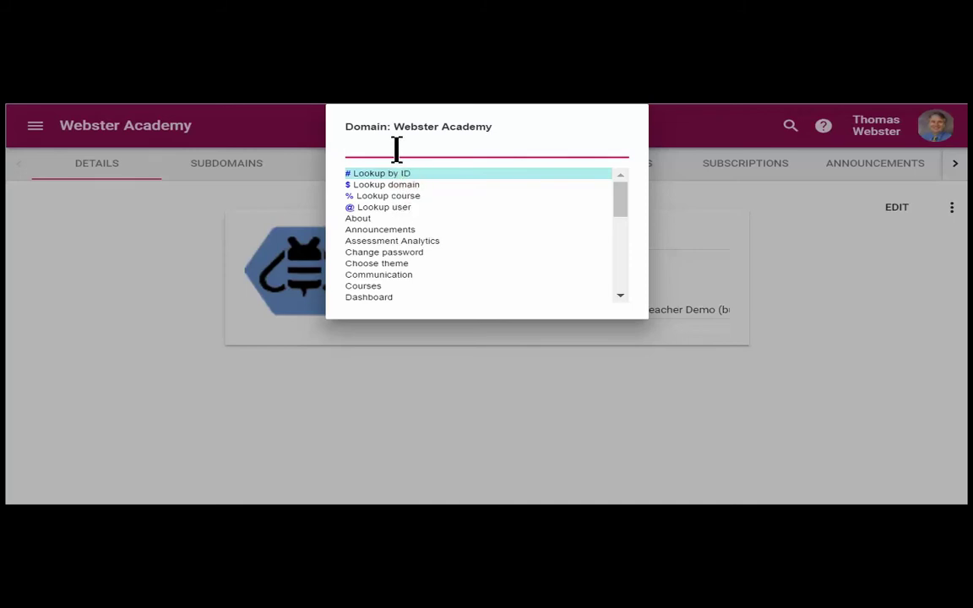
{"action": "type", "text": "$ Map"}
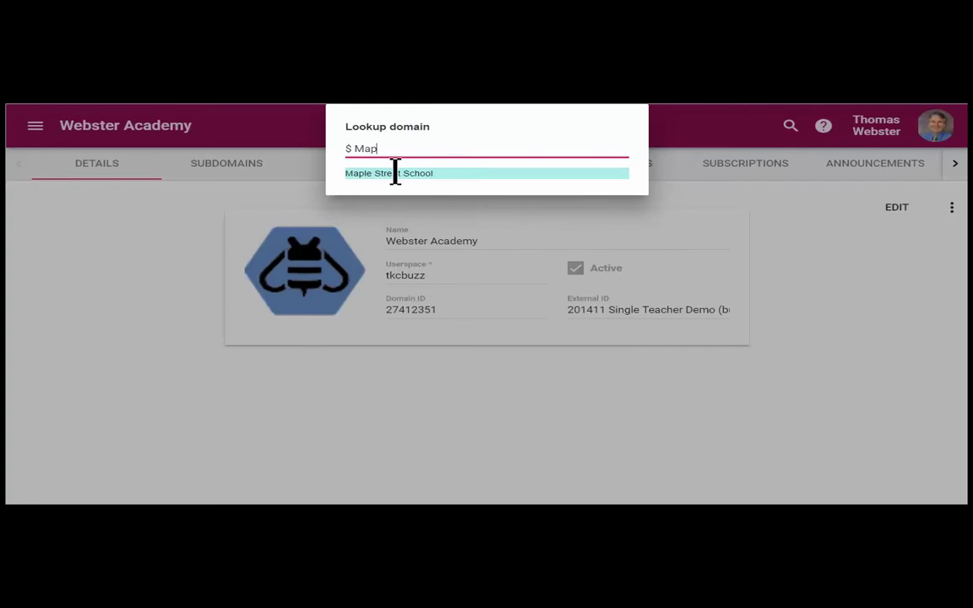
{"action": "left_click", "coordinate": [394, 173]}
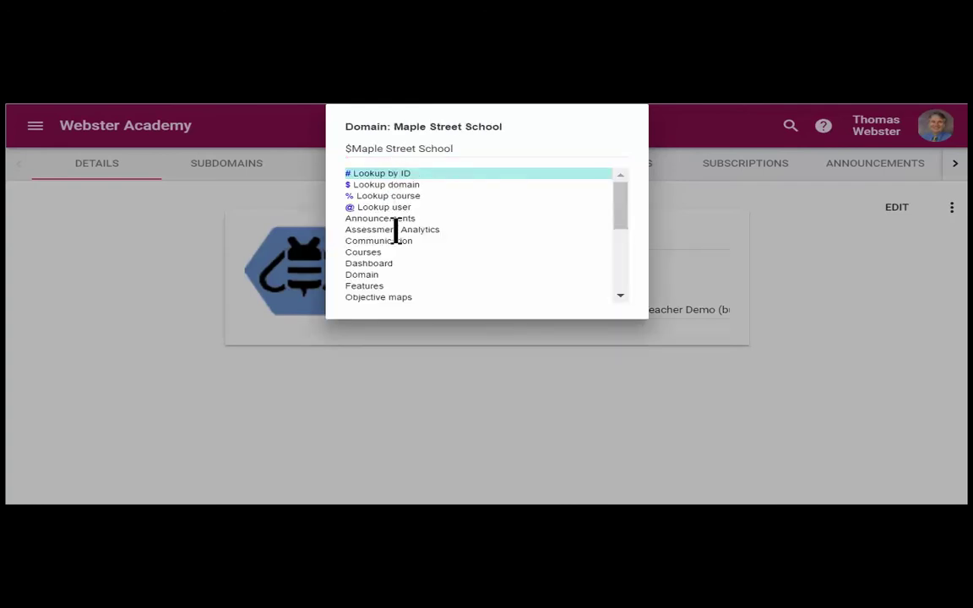
{"action": "left_click", "coordinate": [369, 275]}
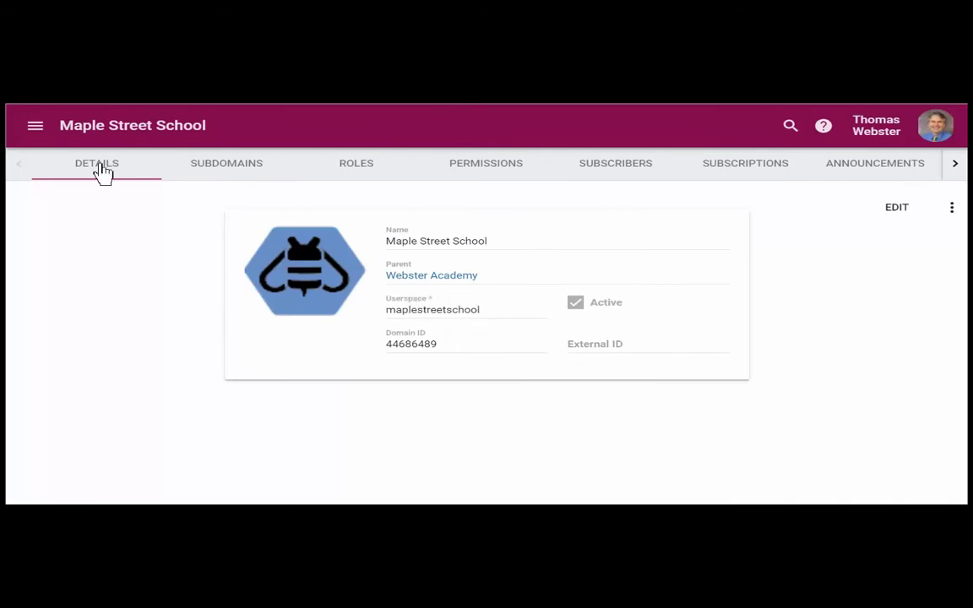
Step: Check Maple Street School's parent domain, Webster Academy, in the navigation drawer
{"action": "left_click", "coordinate": [37, 133]}
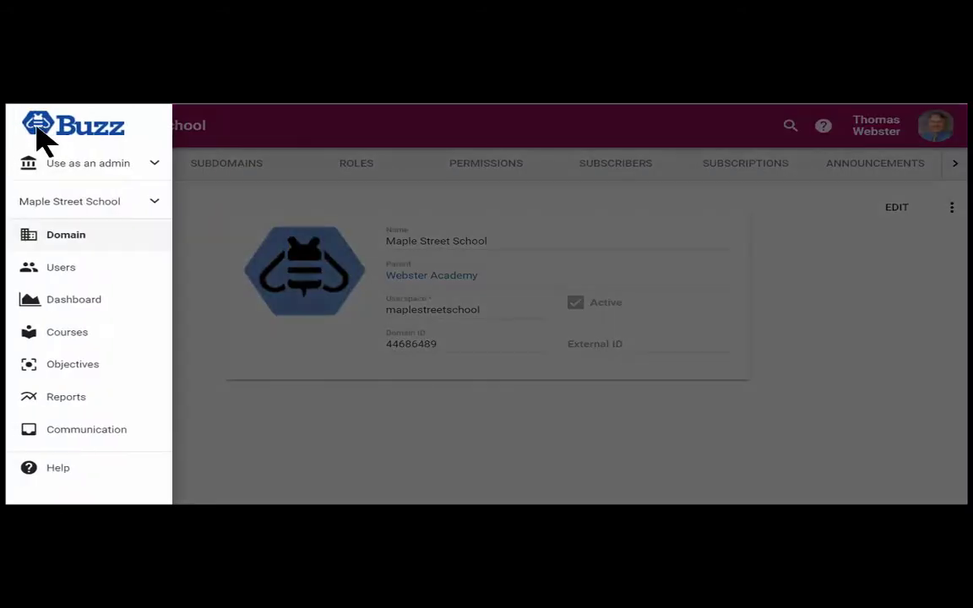
{"action": "left_click", "coordinate": [108, 211]}
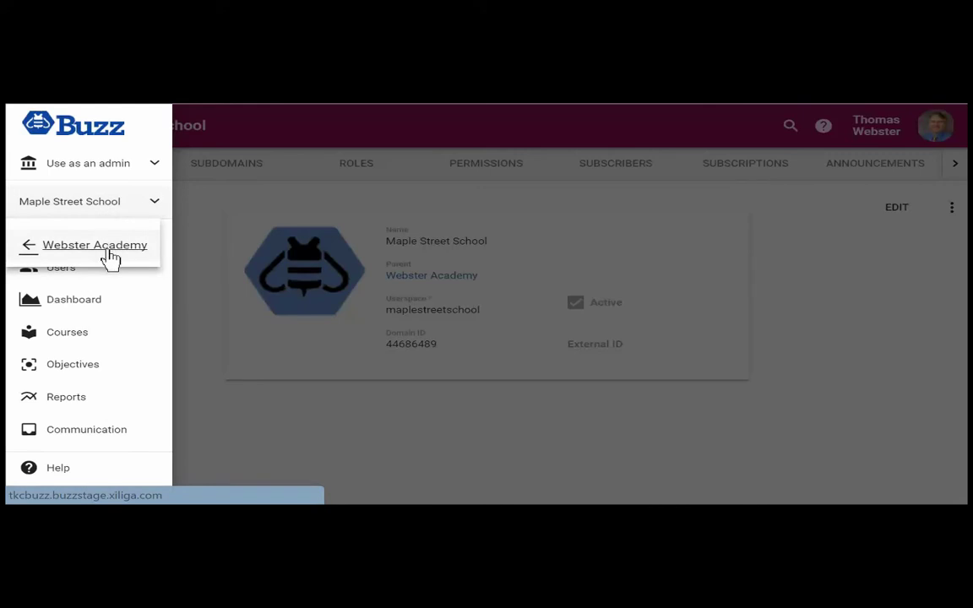
{"action": "left_click", "coordinate": [398, 141]}
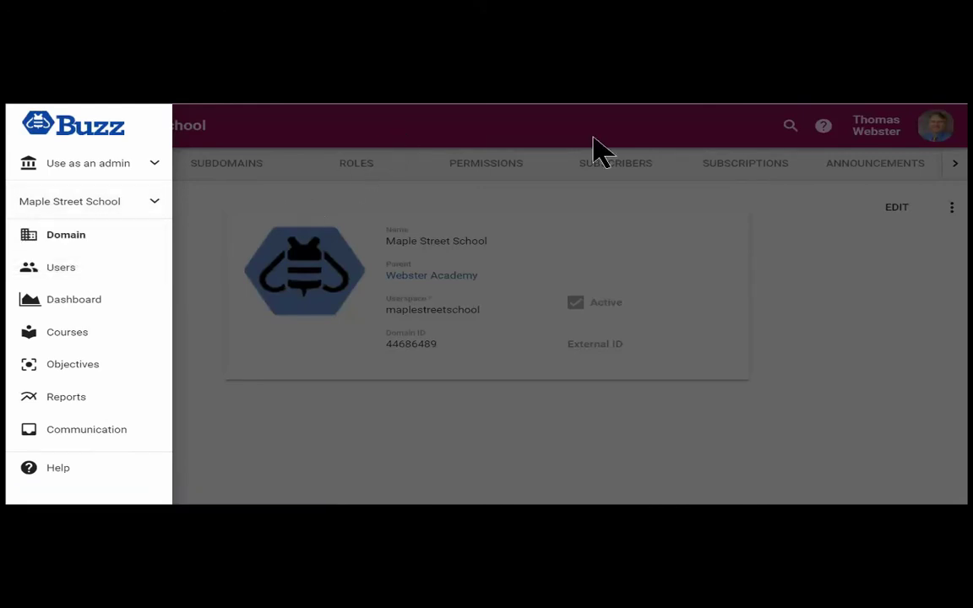
{"action": "left_click", "coordinate": [746, 138]}
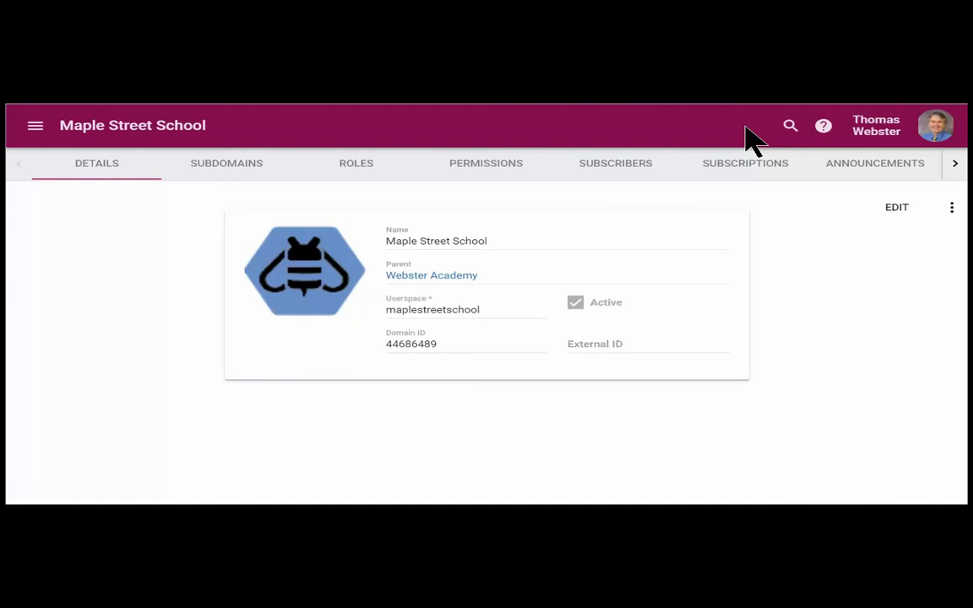
Step: Find the student with an @ user lookup on part of their name and open their Details
{"action": "left_click", "coordinate": [790, 127]}
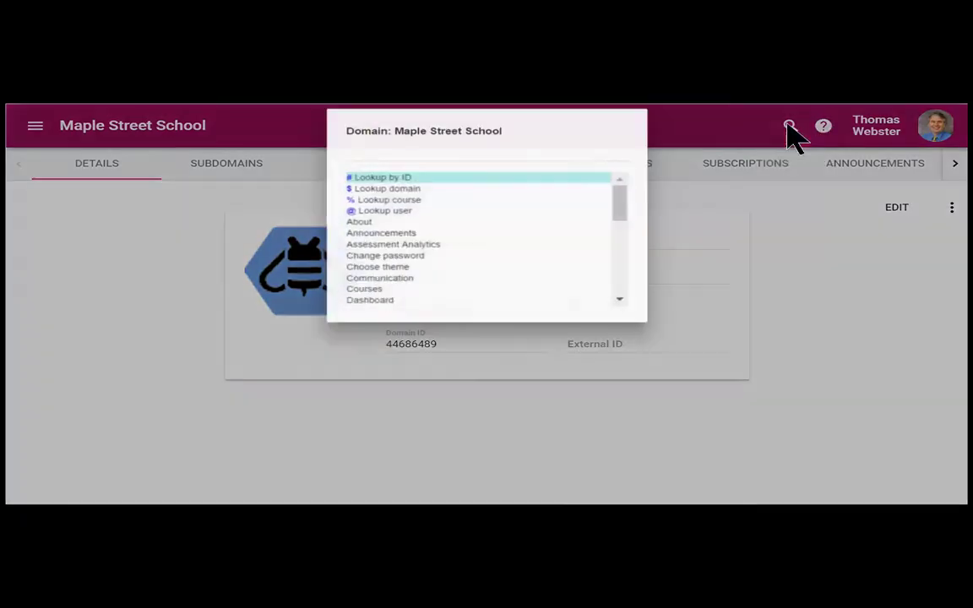
{"action": "left_click", "coordinate": [410, 207]}
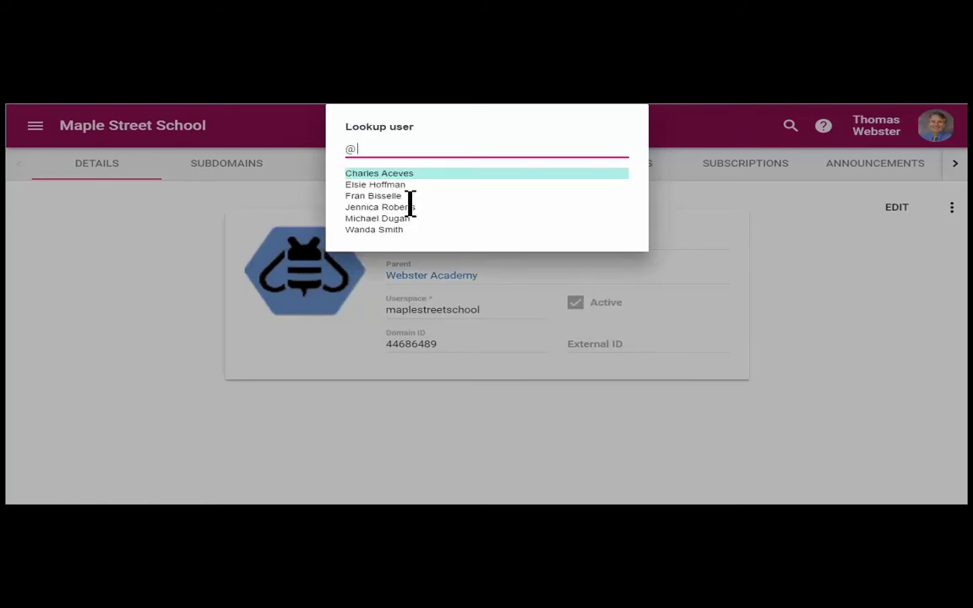
{"action": "type", "text": "jen"}
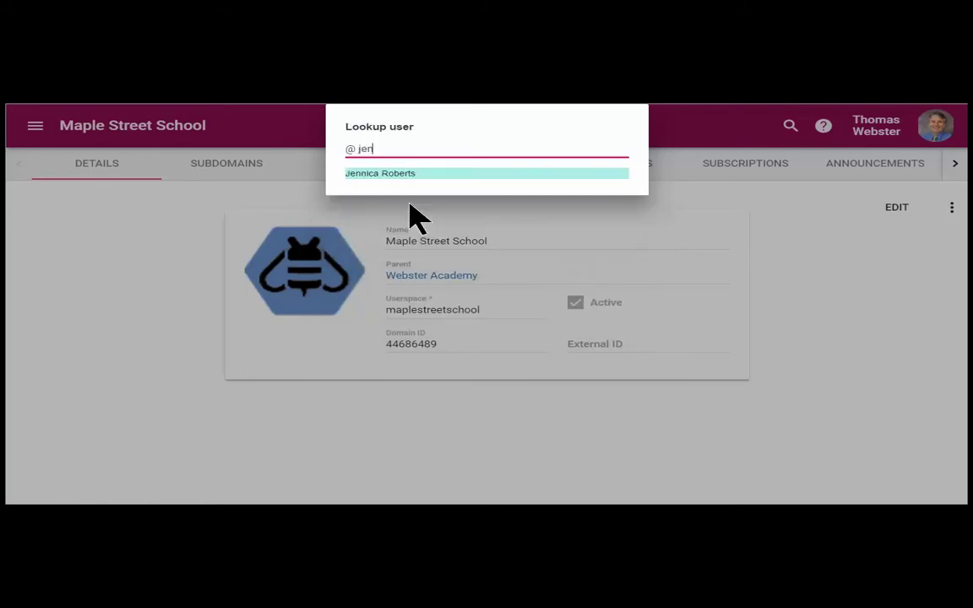
{"action": "left_click", "coordinate": [392, 173]}
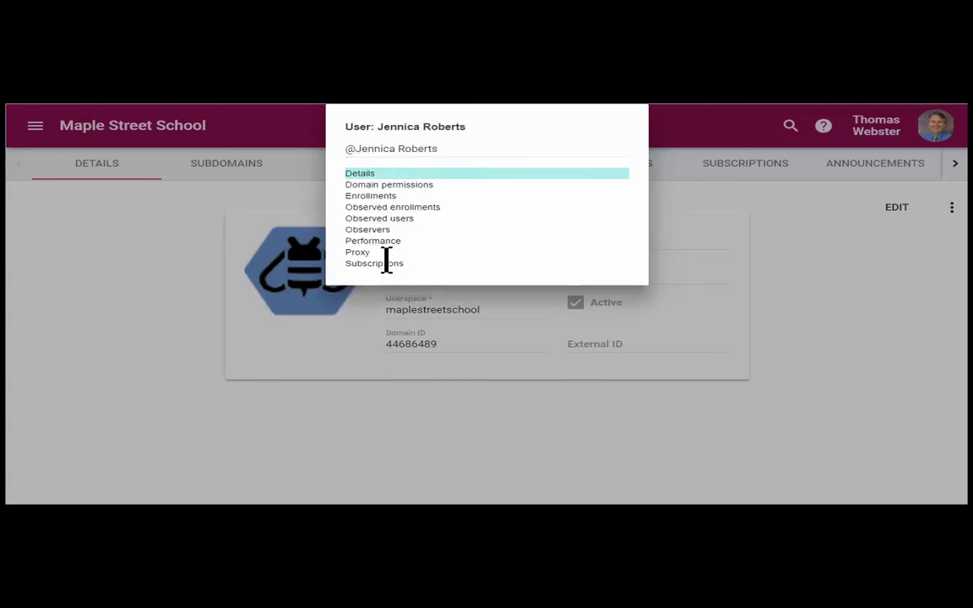
{"action": "left_click", "coordinate": [363, 173]}
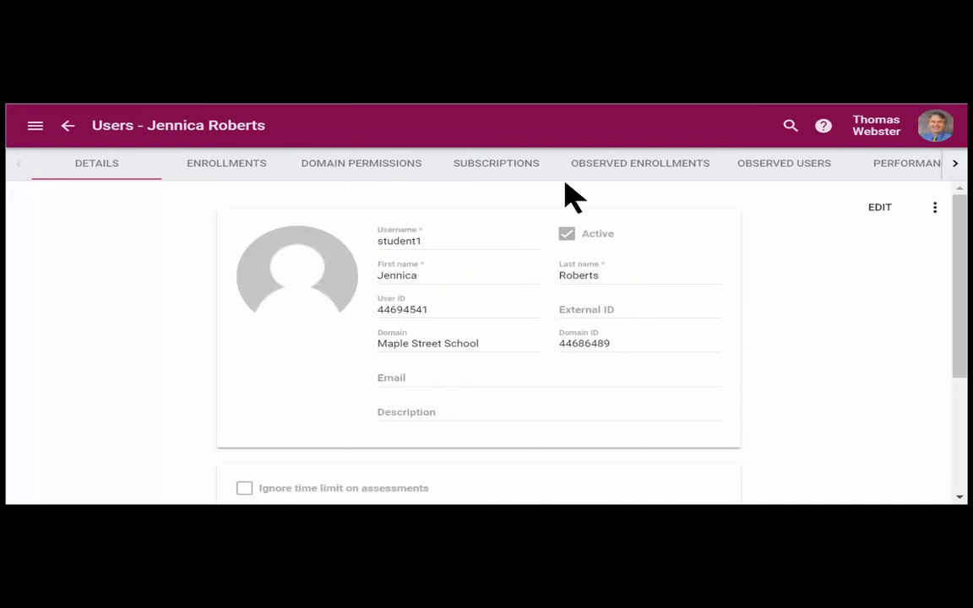
{"action": "left_click", "coordinate": [792, 129]}
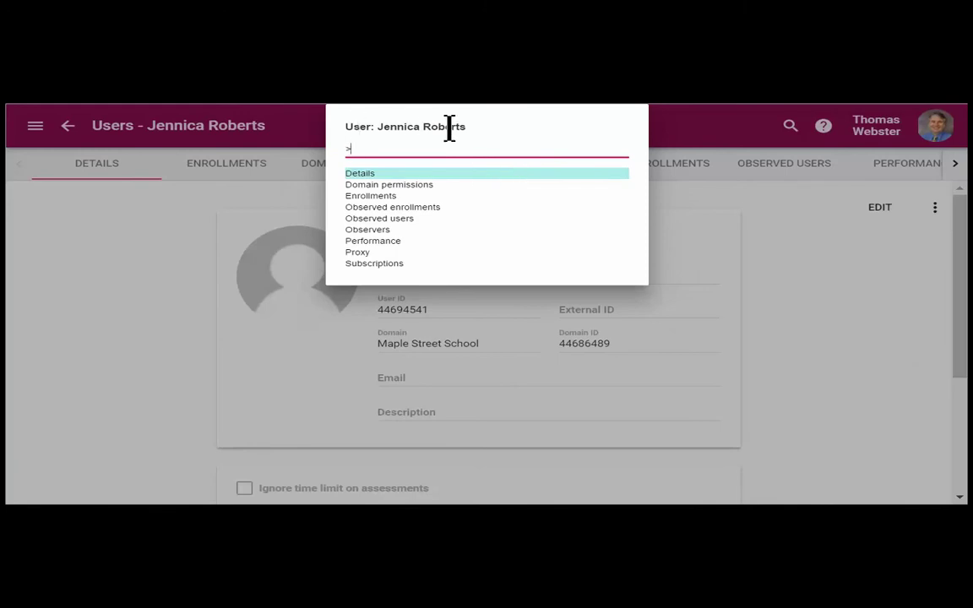
Step: Search all domains with '@!' plus the student's name and open their 14 enrollments
{"action": "key", "text": "BackSpace"}
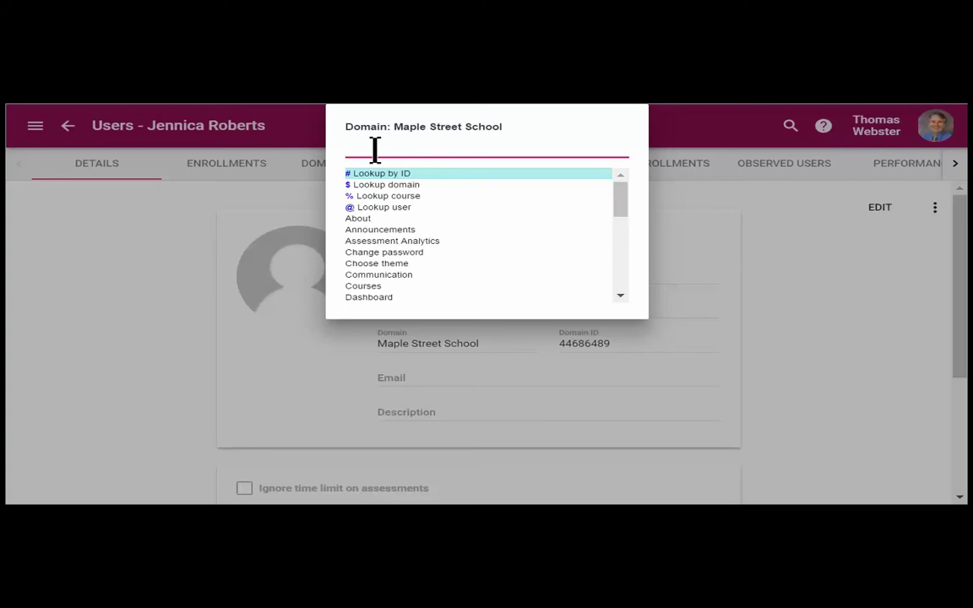
{"action": "type", "text": "@ jen"}
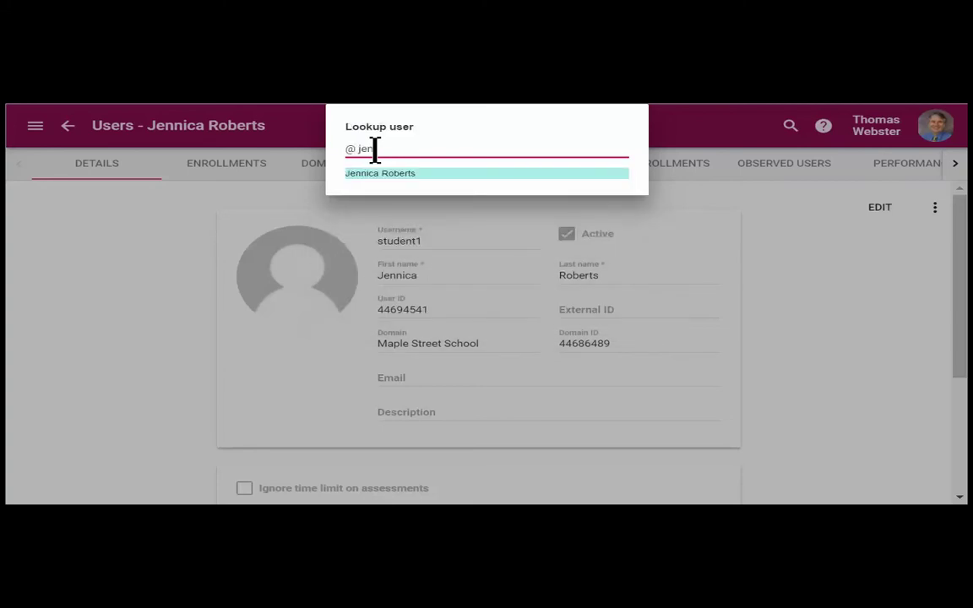
{"action": "key", "text": "Left"}
{"action": "key", "text": "Left"}
{"action": "key", "text": "Left"}
{"action": "type", "text": "!"}
{"action": "key", "text": "Delete"}
{"action": "key", "text": "Delete"}
{"action": "key", "text": "Delete"}
{"action": "key", "text": "Delete"}
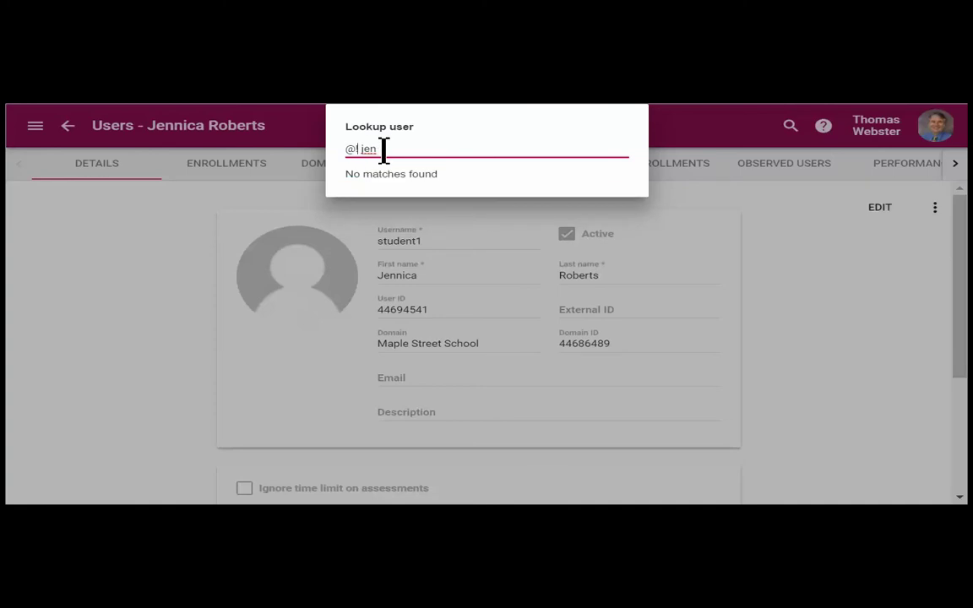
{"action": "type", "text": "jennica"}
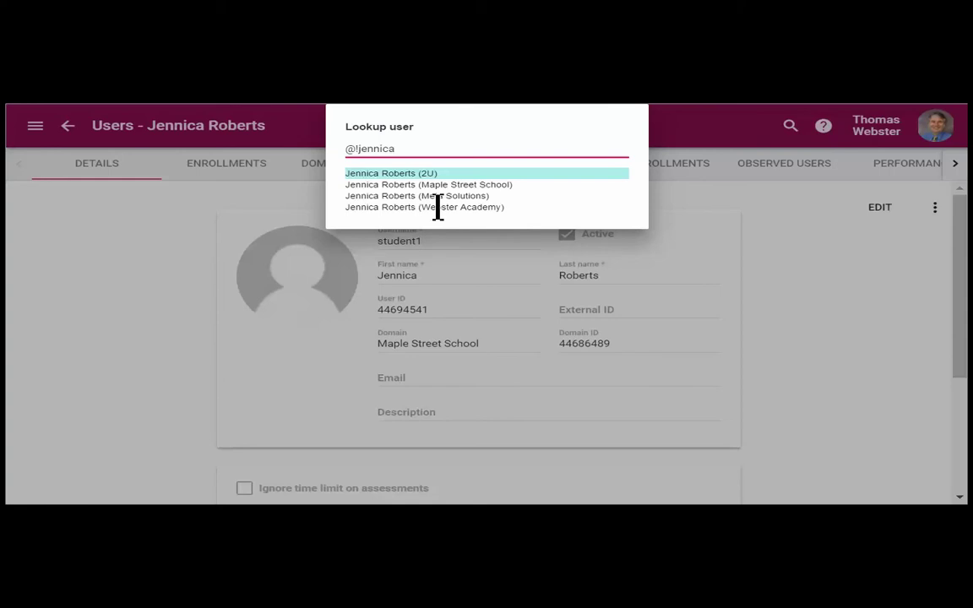
{"action": "key", "text": "Return"}
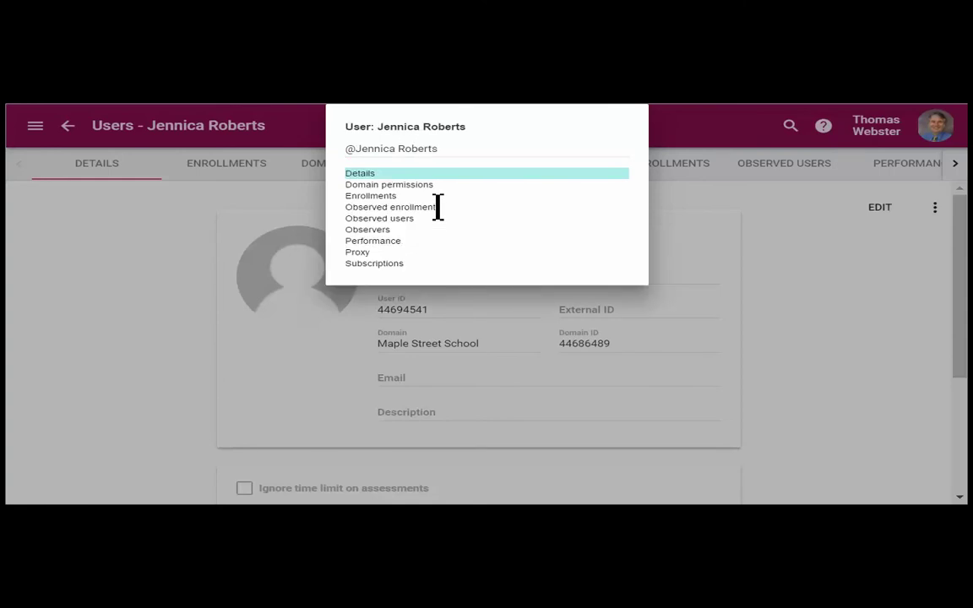
{"action": "left_click", "coordinate": [355, 174]}
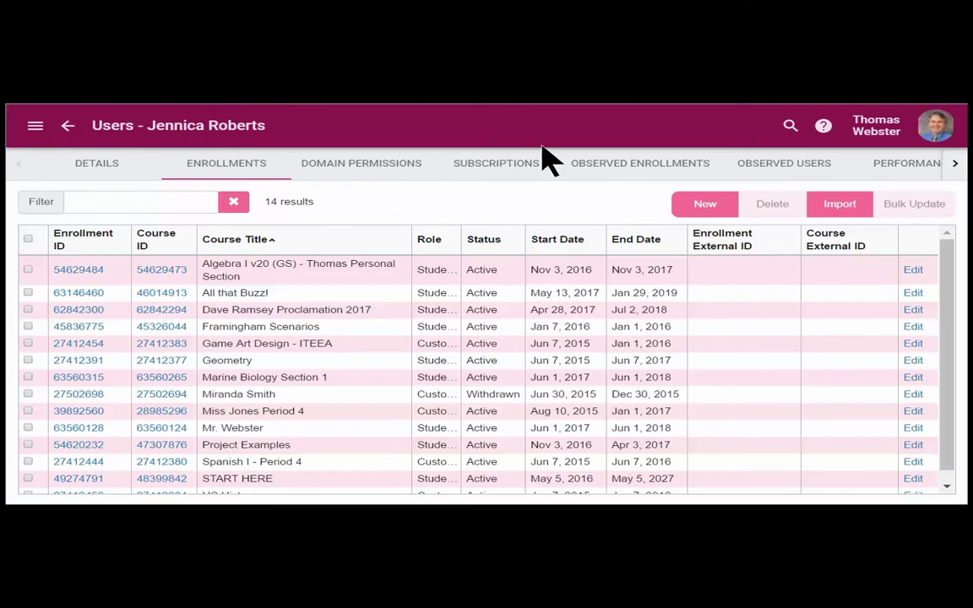
Step: Look up '% geom' in quick-find and select the Geometry course to list its pages
{"action": "left_click", "coordinate": [791, 135]}
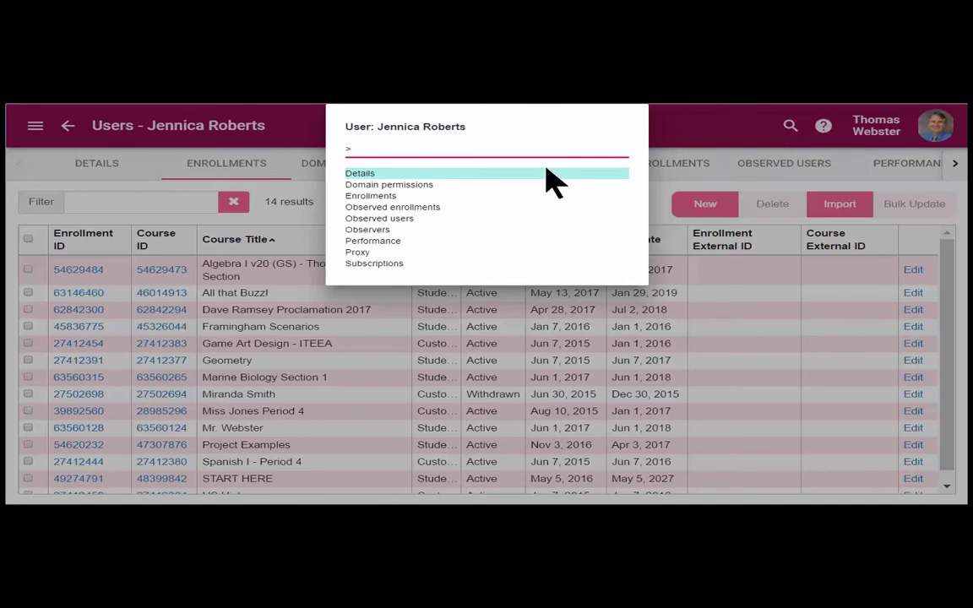
{"action": "key", "text": "BackSpace"}
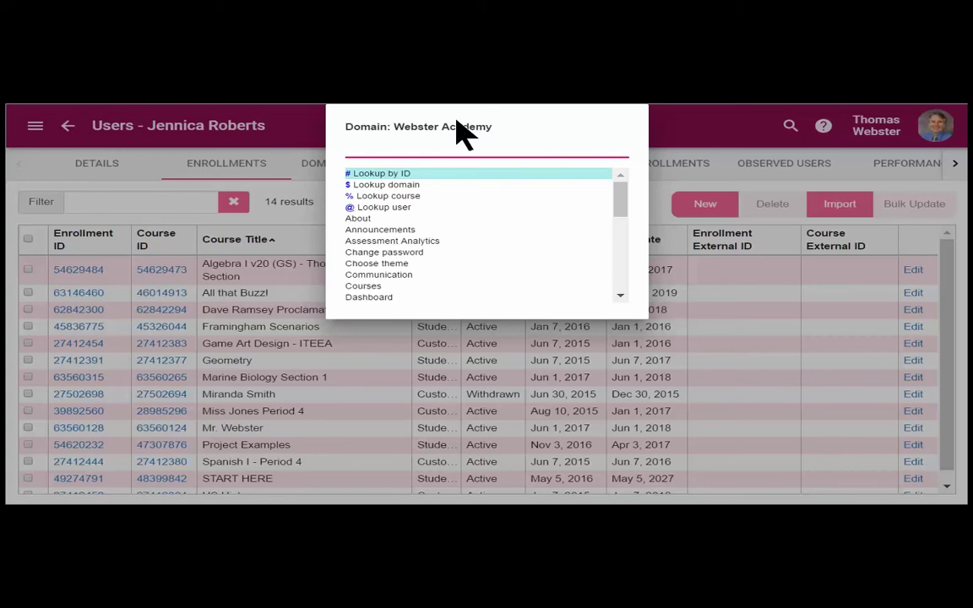
{"action": "type", "text": "%"}
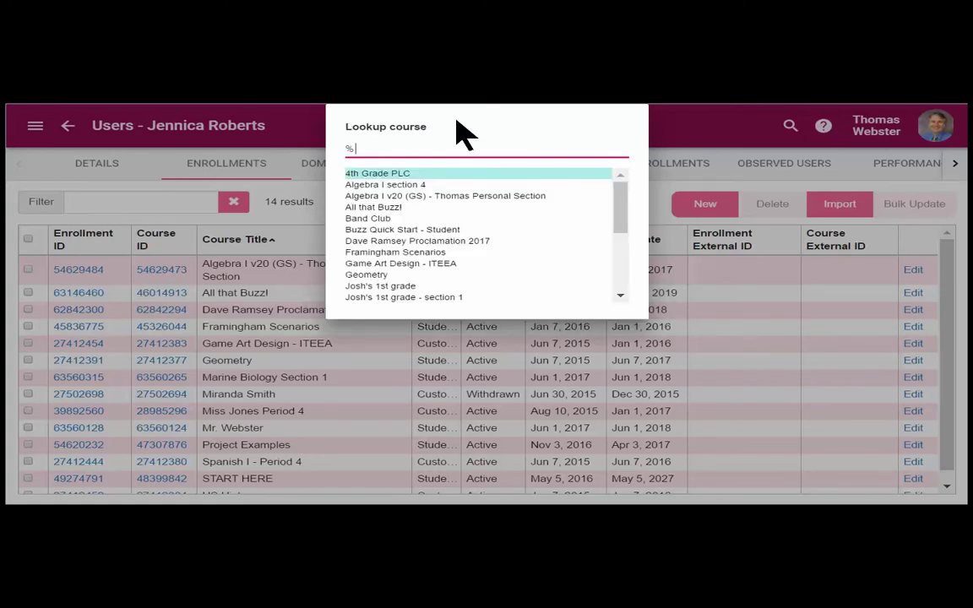
{"action": "type", "text": " geom"}
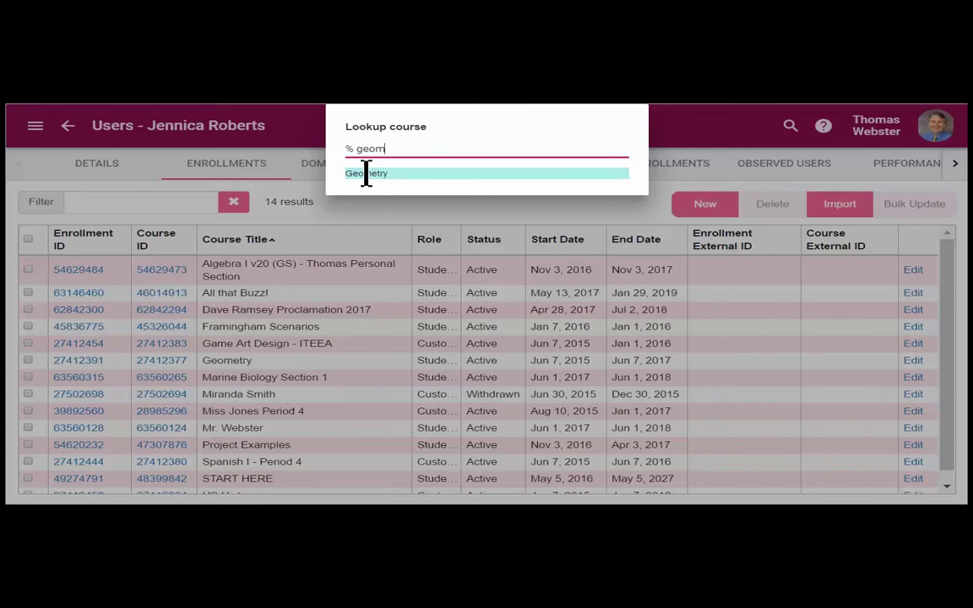
{"action": "left_click", "coordinate": [365, 174]}
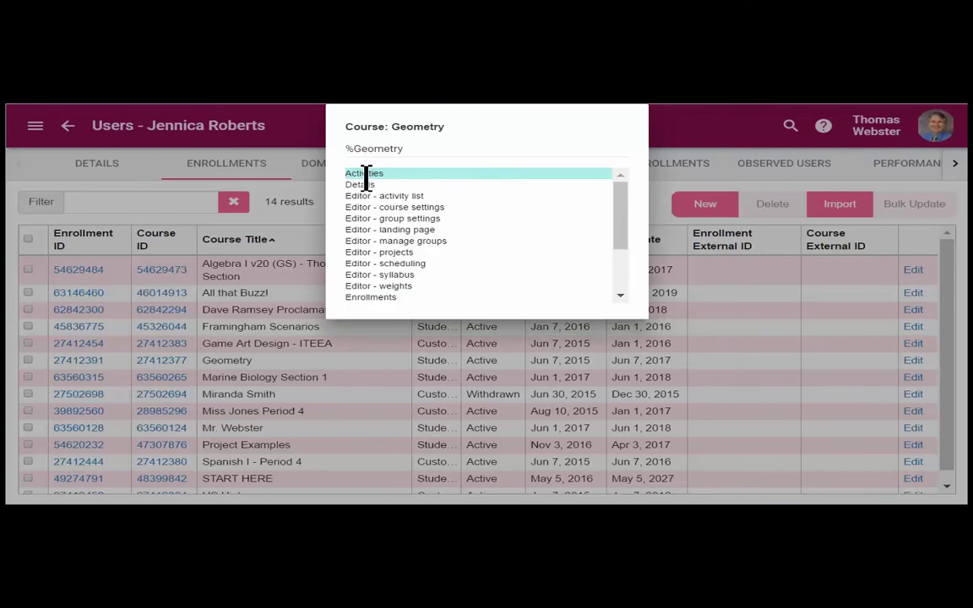
Step: Open Geometry's course details (ID 27412377) and browse the navigation drawer
{"action": "left_click", "coordinate": [370, 184]}
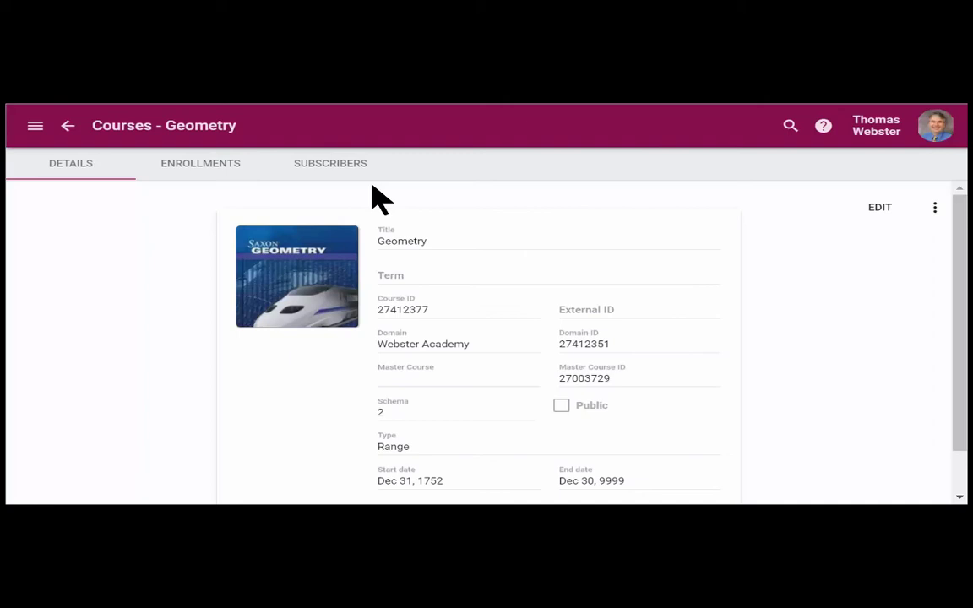
{"action": "left_click", "coordinate": [35, 127]}
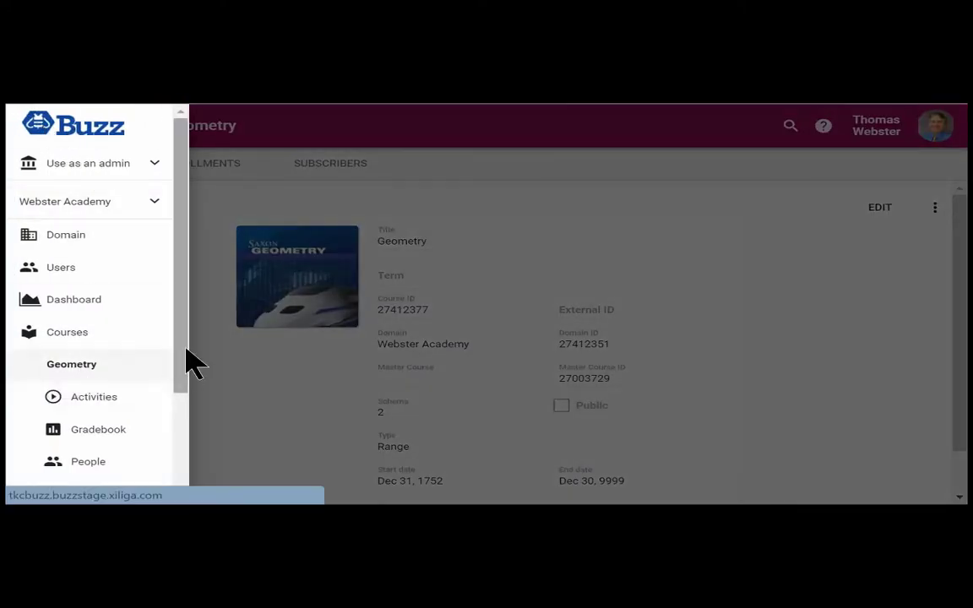
{"action": "left_click_drag", "start_coordinate": [186, 350], "coordinate": [183, 443]}
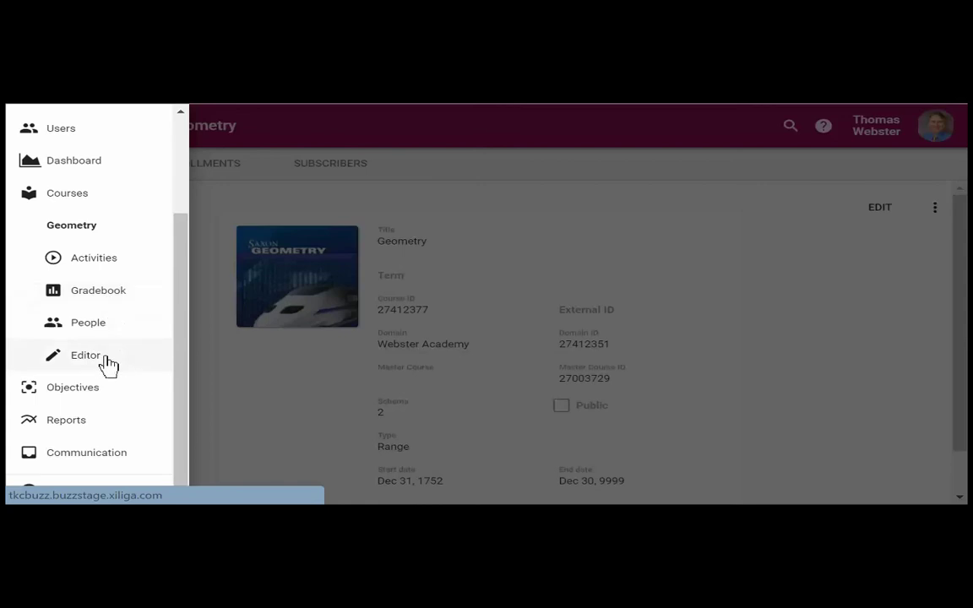
{"action": "left_click", "coordinate": [593, 138]}
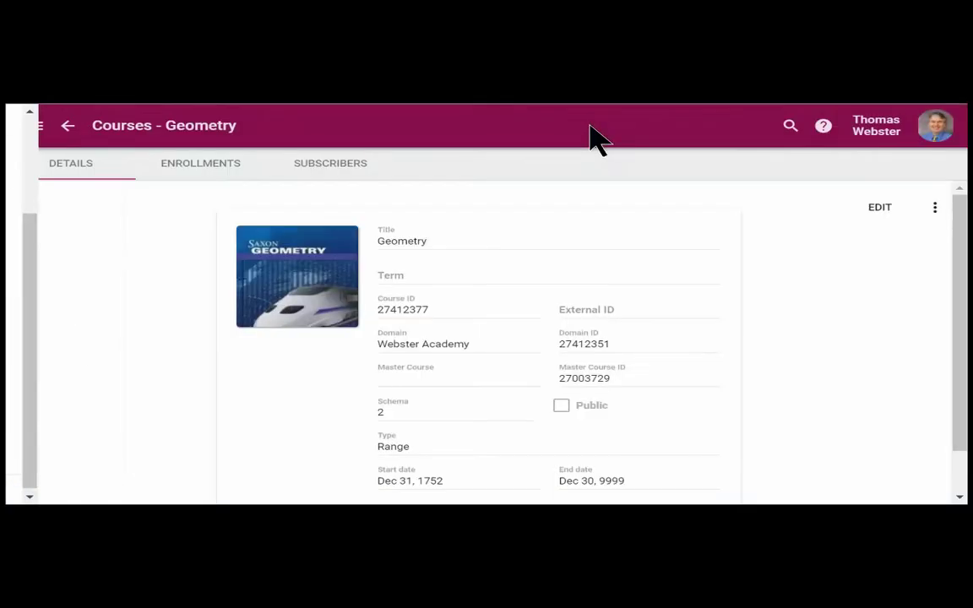
{"action": "left_click", "coordinate": [790, 127]}
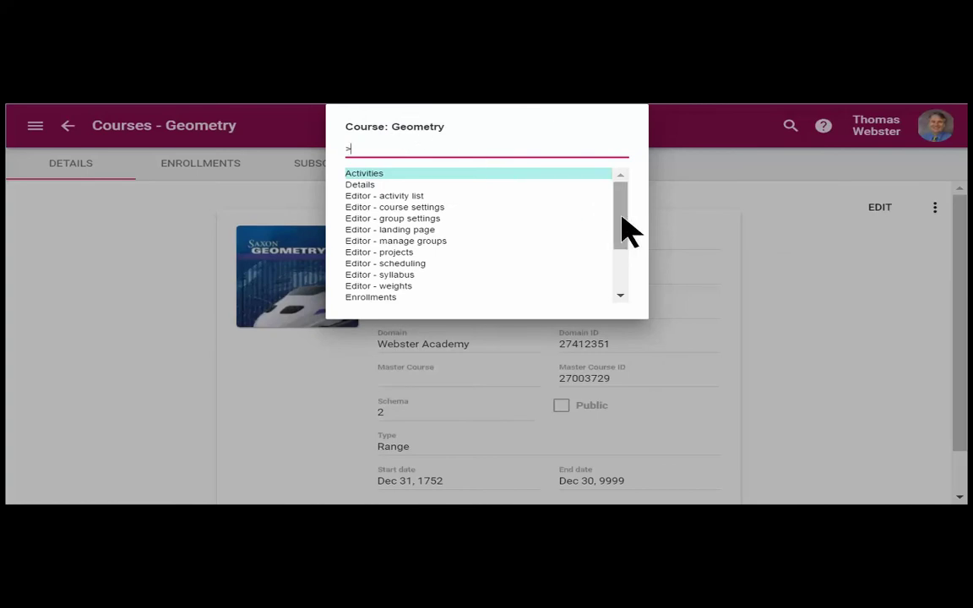
{"action": "left_click_drag", "start_coordinate": [623, 227], "coordinate": [626, 239]}
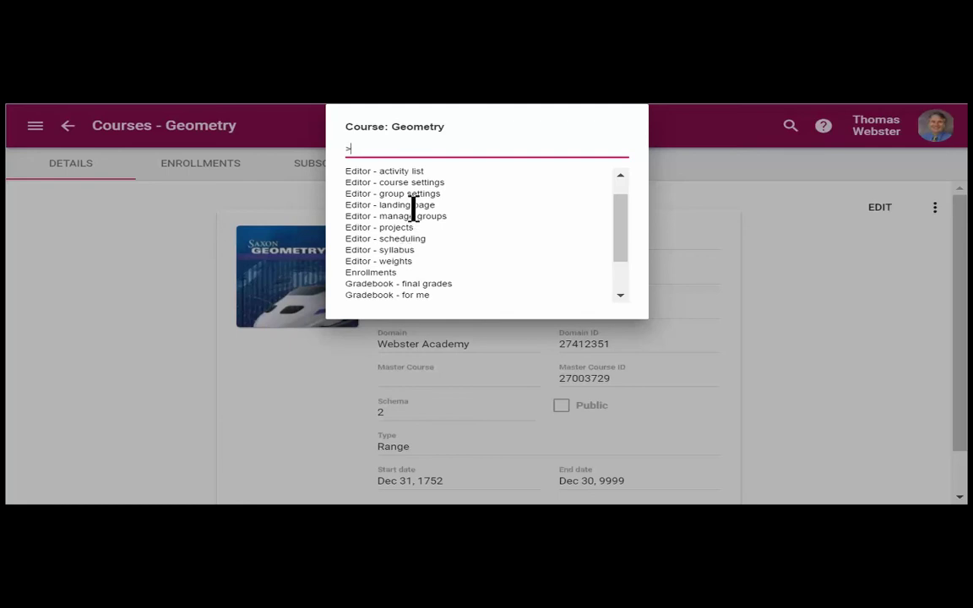
{"action": "left_click", "coordinate": [359, 227]}
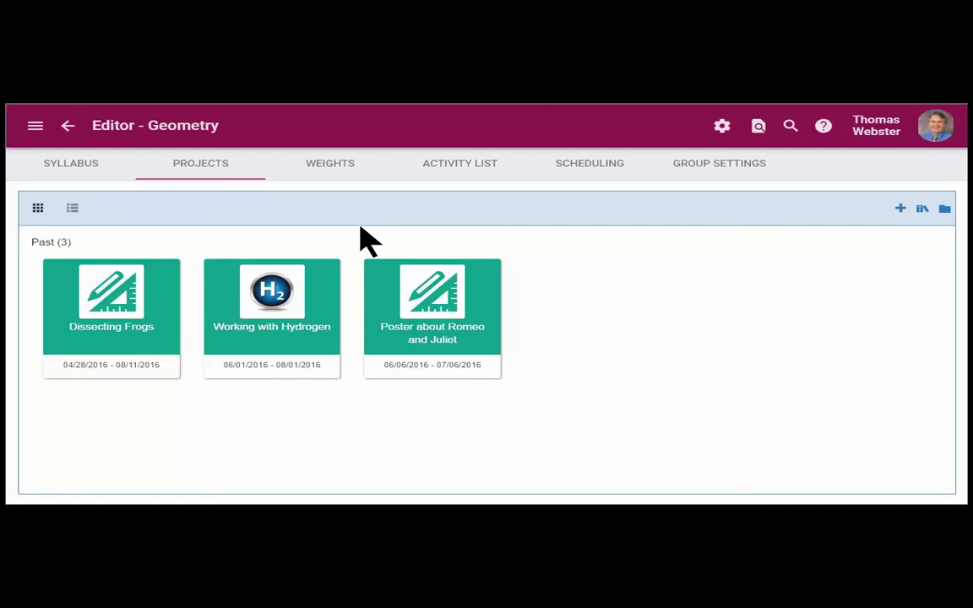
{"action": "left_click", "coordinate": [68, 132]}
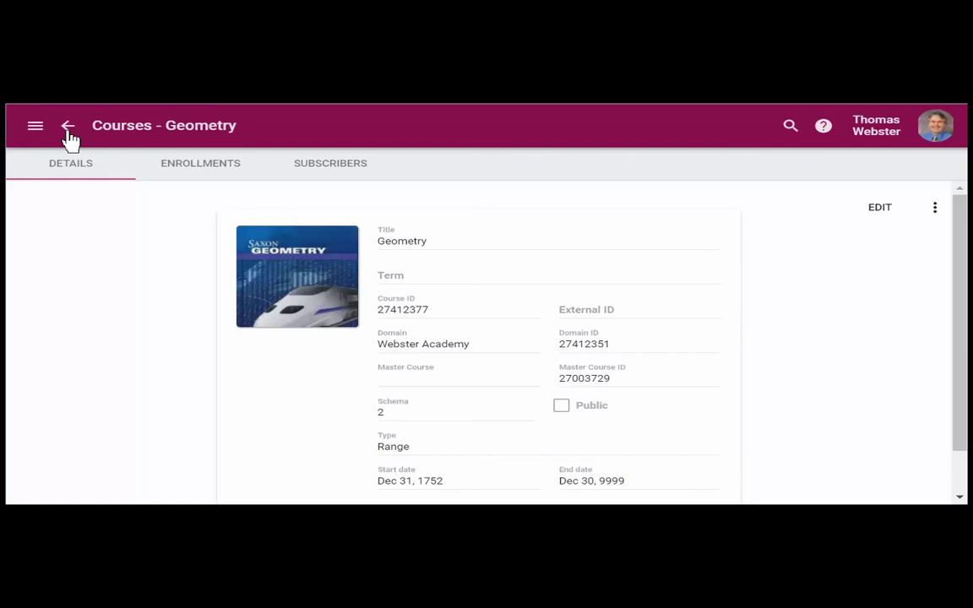
Step: Look up role ID '# 56445842' and open Webster Academy's Roles list
{"action": "left_click", "coordinate": [792, 128]}
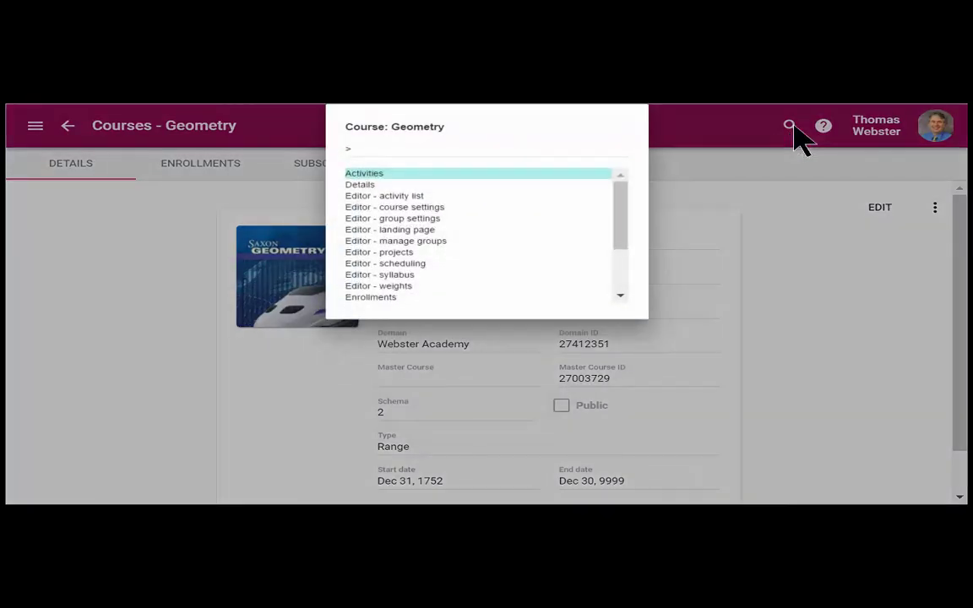
{"action": "key", "text": "BackSpace"}
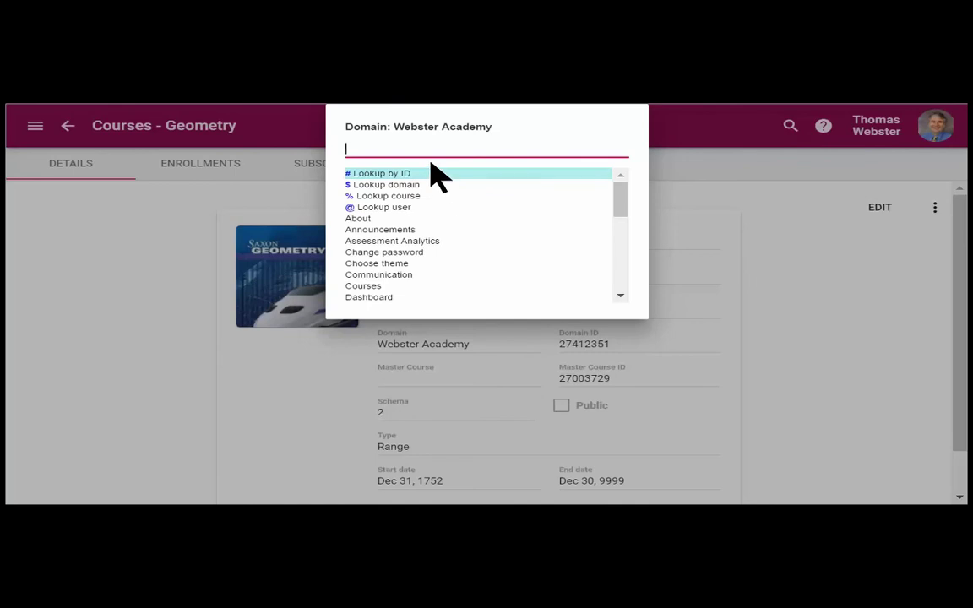
{"action": "type", "text": "# "}
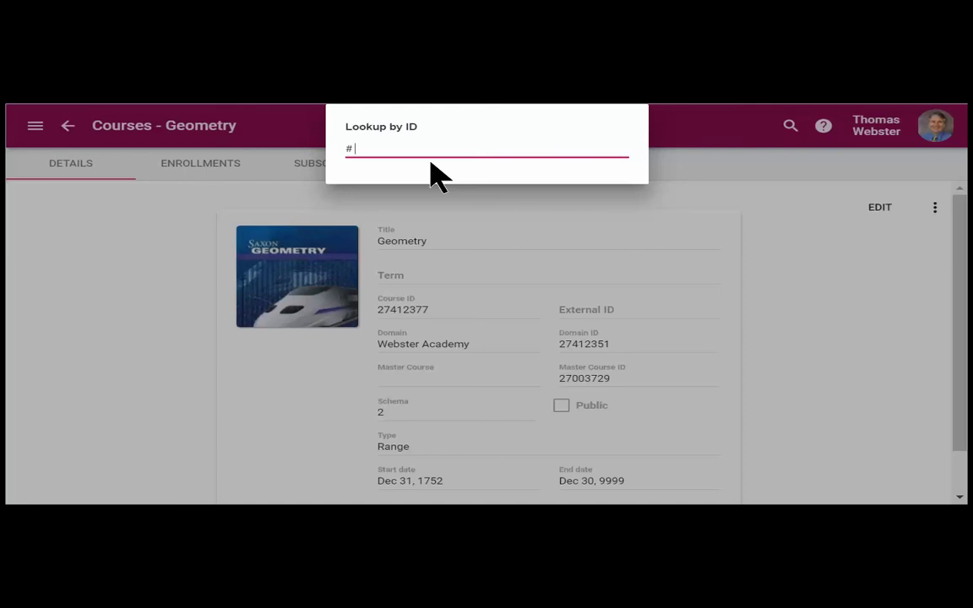
{"action": "type", "text": "56"}
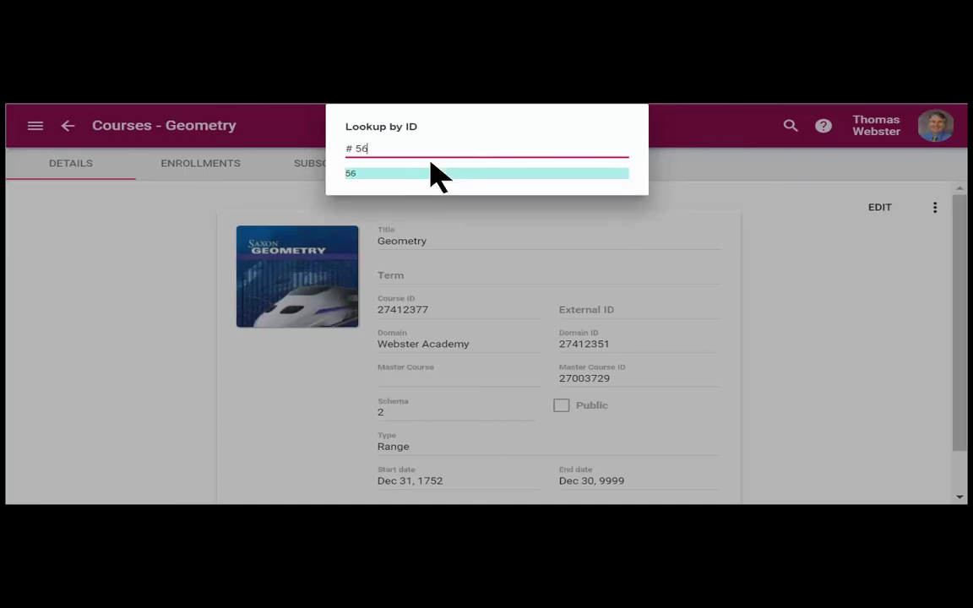
{"action": "type", "text": "445842"}
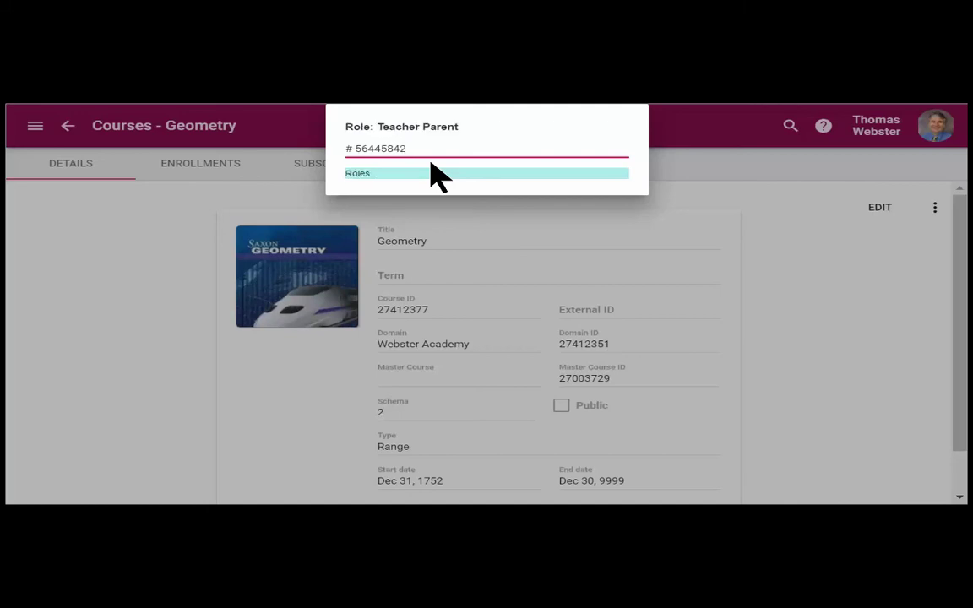
{"action": "left_click", "coordinate": [360, 174]}
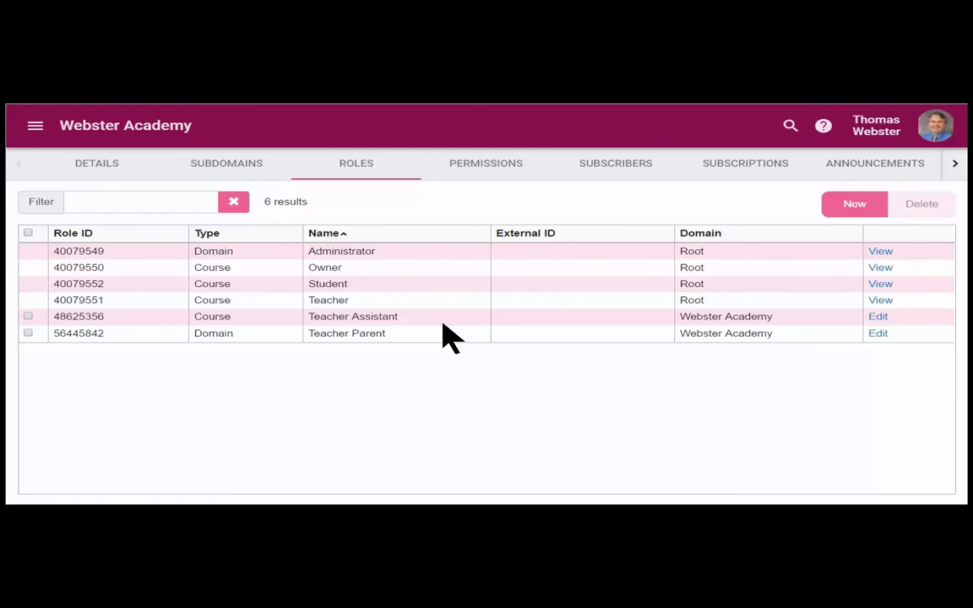
Step: Switch to using Webster Academy as a teacher via 'teache', then log out from the account menu
{"action": "left_click", "coordinate": [794, 135]}
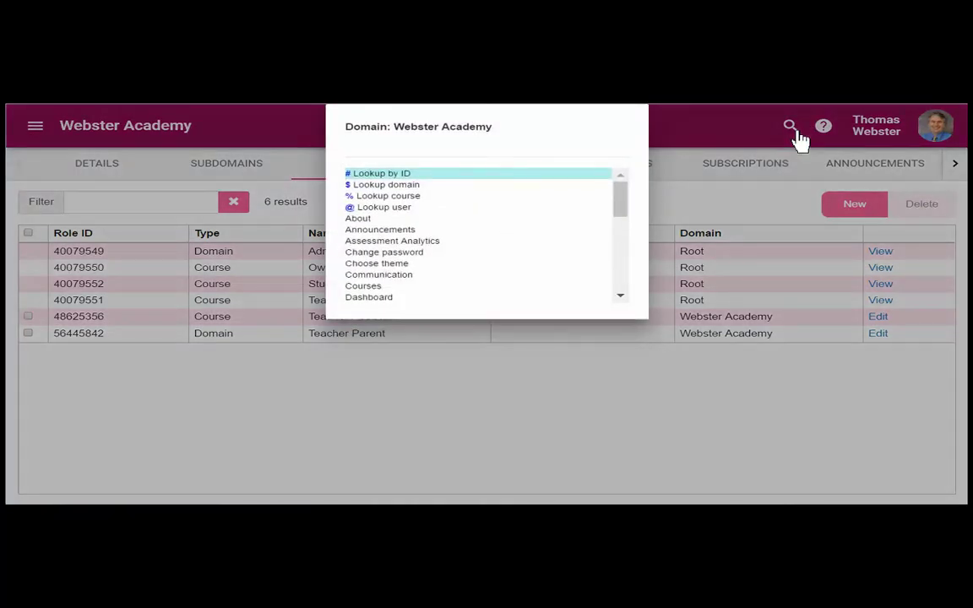
{"action": "type", "text": "tea"}
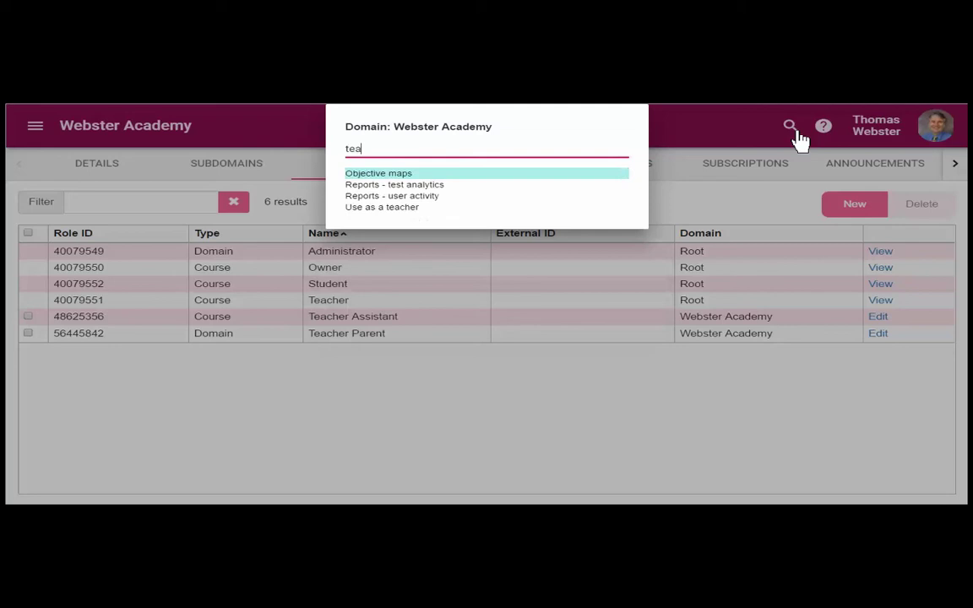
{"action": "type", "text": "che"}
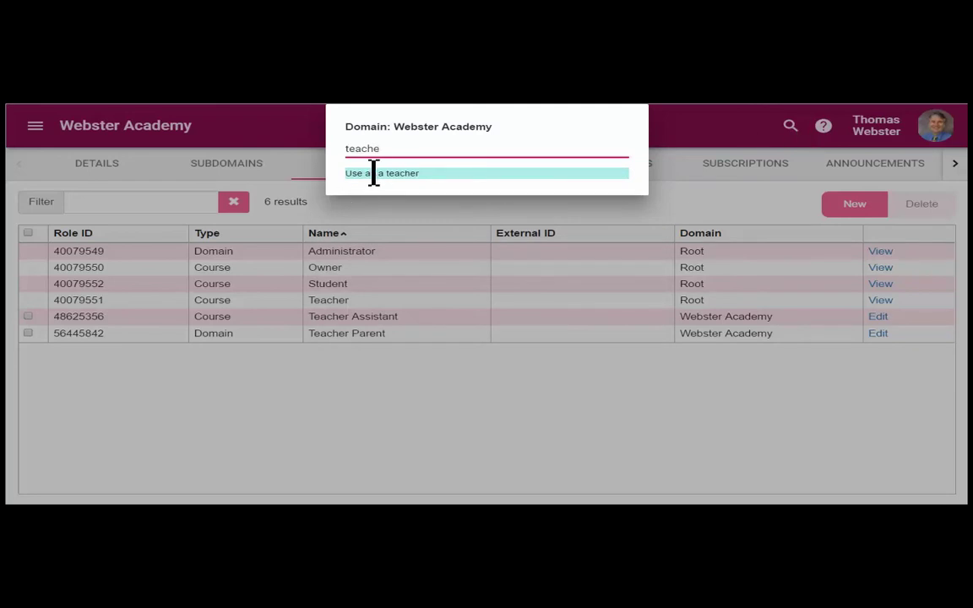
{"action": "left_click", "coordinate": [373, 173]}
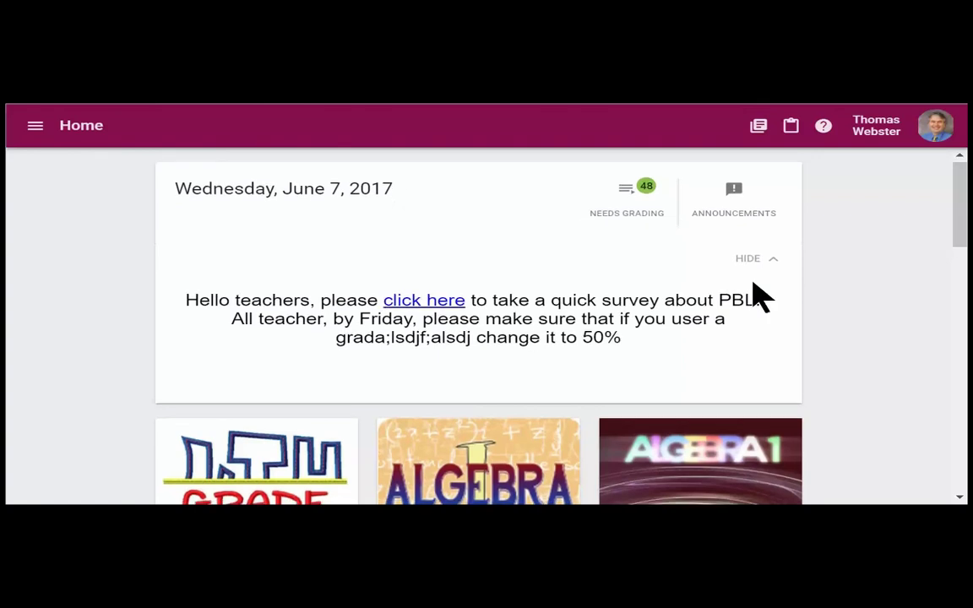
{"action": "scroll", "coordinate": [758, 293], "scroll_direction": "down", "scroll_amount": 2}
{"action": "scroll", "coordinate": [760, 296], "scroll_direction": "up", "scroll_amount": 2}
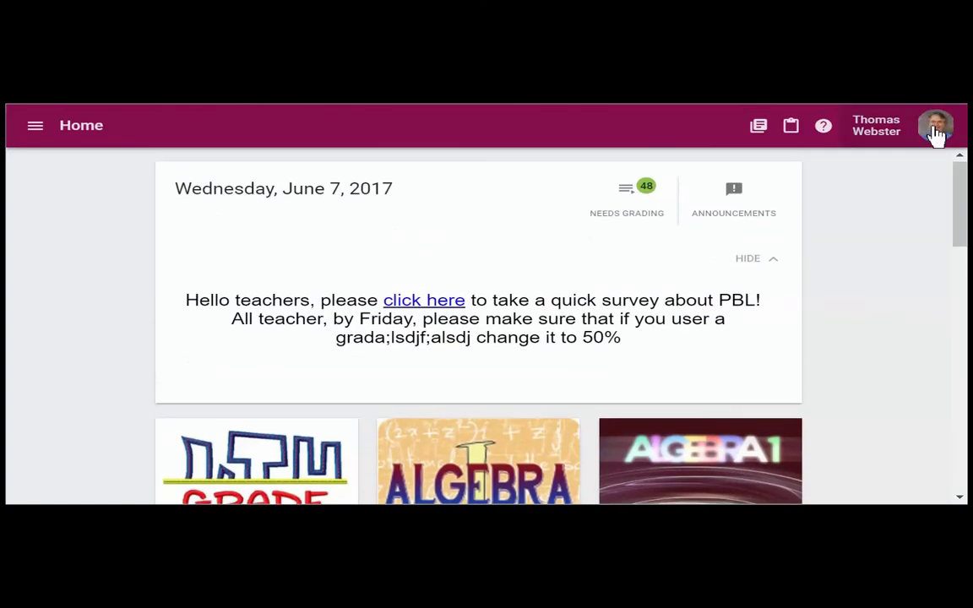
{"action": "left_click", "coordinate": [934, 128]}
Step: Log out and sign back in with the teacher account's username and password
{"action": "left_click", "coordinate": [887, 333]}
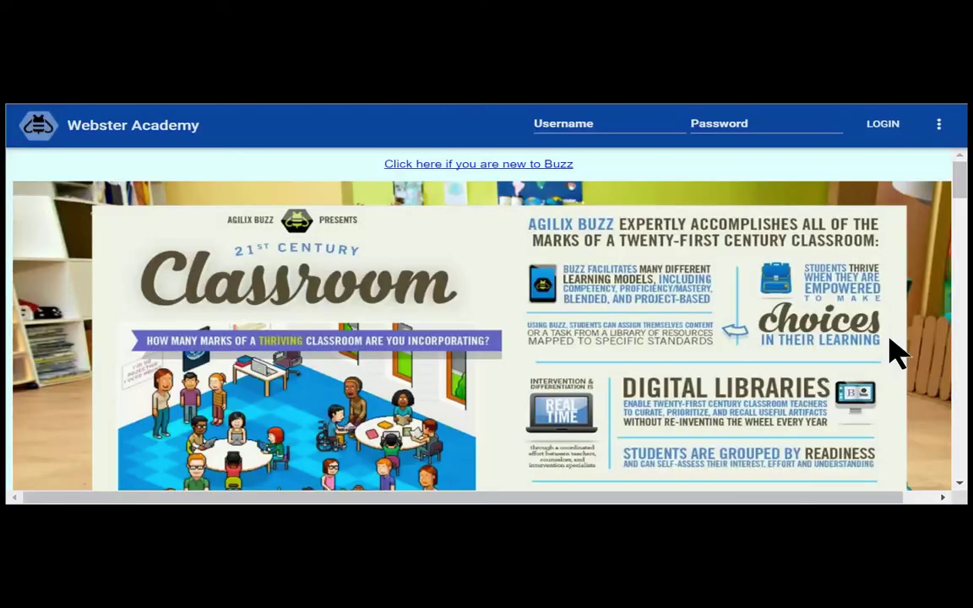
{"action": "left_click", "coordinate": [665, 123]}
{"action": "type", "text": "te"}
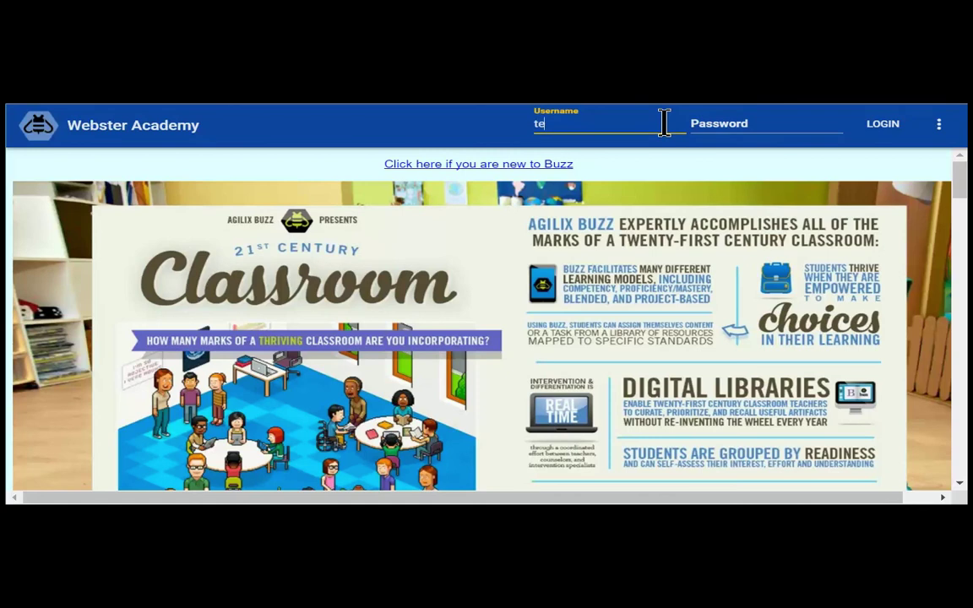
{"action": "type", "text": "acher2"}
{"action": "key", "text": "Tab"}
{"action": "type", "text": "abc"}
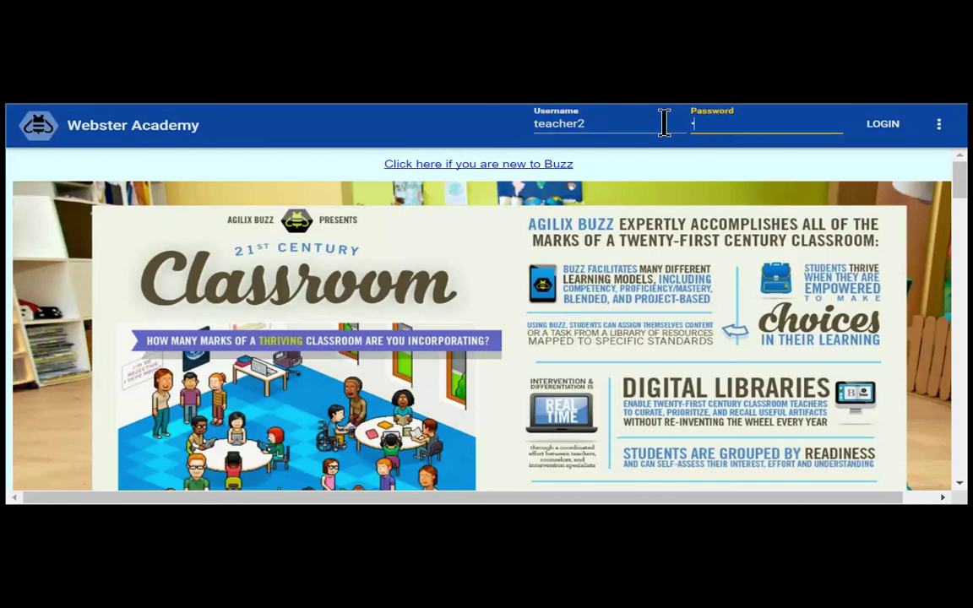
{"action": "key", "text": "Return"}
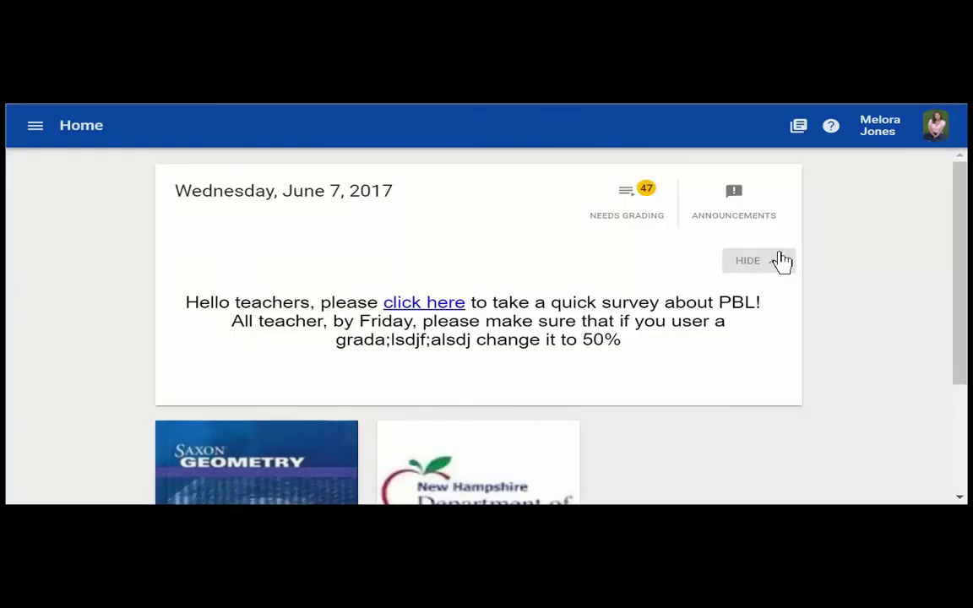
Step: Hide the home announcement and pick Geometry in the quick-navigation enrollment list
{"action": "left_click", "coordinate": [776, 261]}
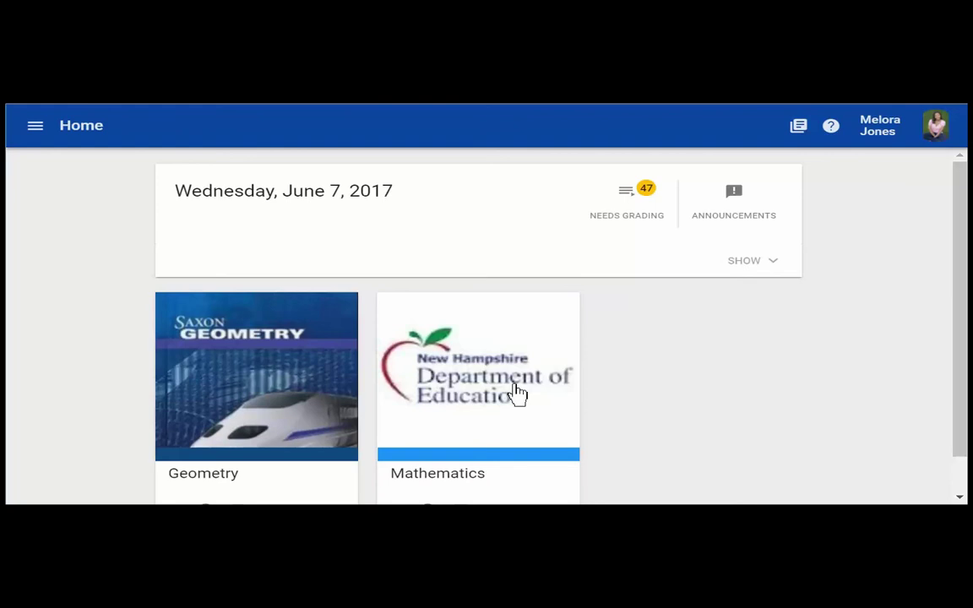
{"action": "key", "text": "ctrl+k"}
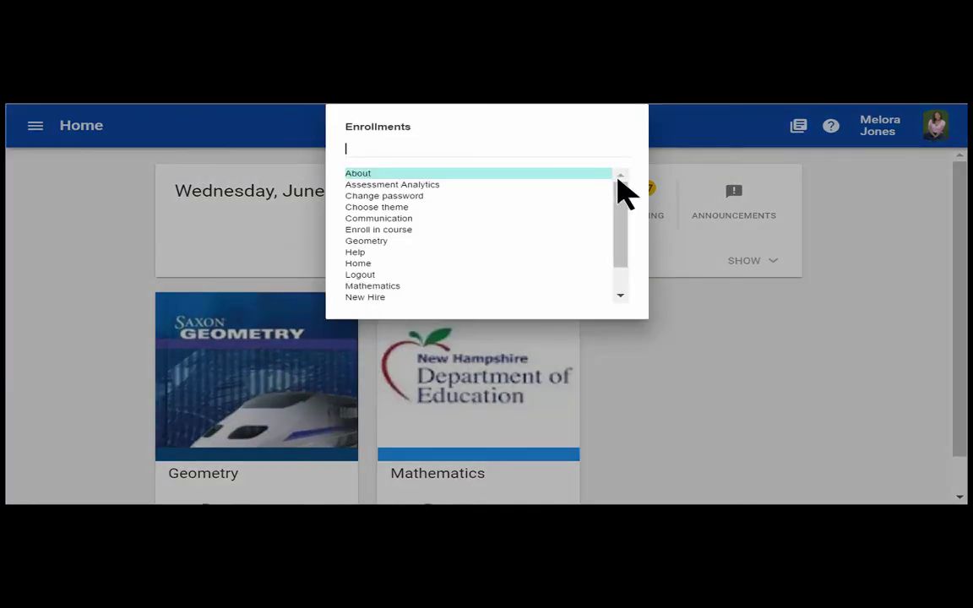
{"action": "mouse_move", "coordinate": [618, 180]}
{"action": "left_mouse_down"}
{"action": "mouse_move", "coordinate": [619, 225]}
{"action": "mouse_move", "coordinate": [619, 182]}
{"action": "left_mouse_up"}
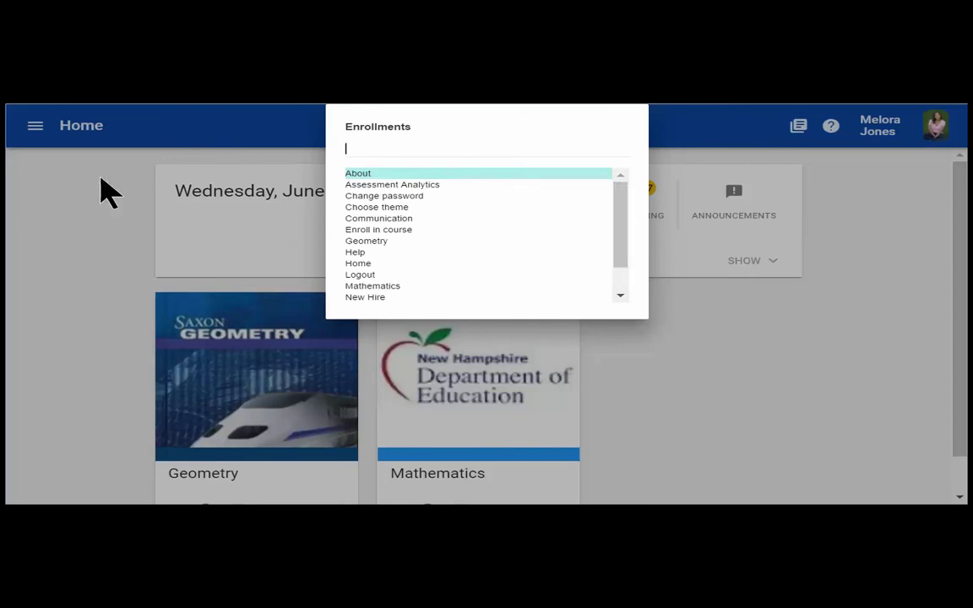
{"action": "left_click", "coordinate": [382, 242]}
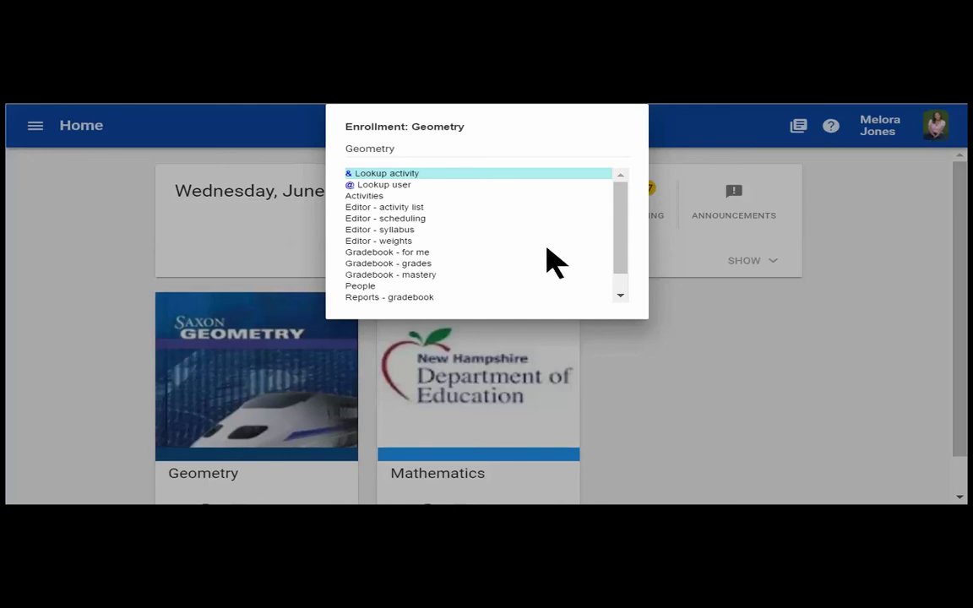
{"action": "left_click_drag", "start_coordinate": [619, 256], "coordinate": [623, 217]}
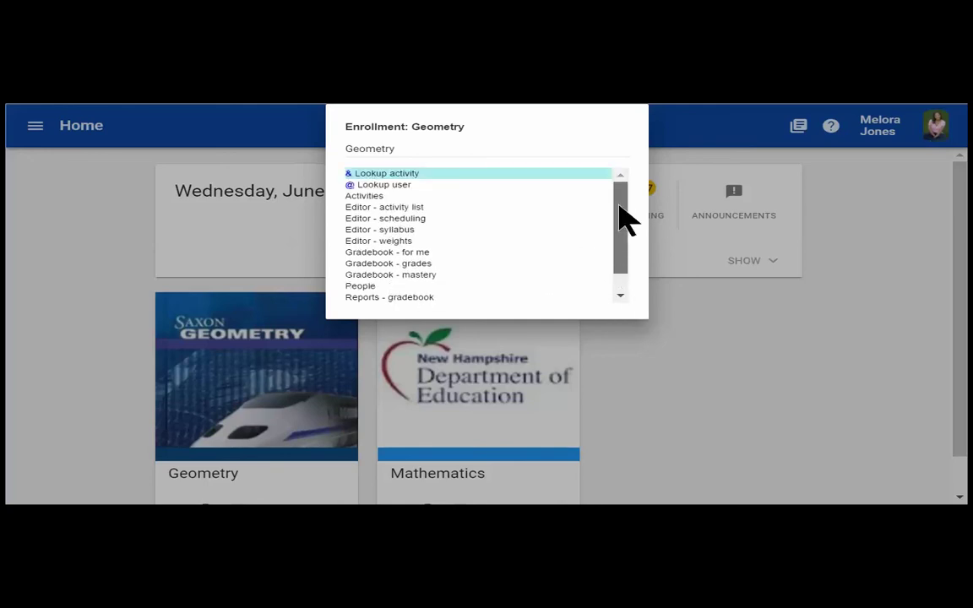
Step: Look up a Geometry student by name, open their Badges page, then recall the Geometry quick-nav list
{"action": "left_click", "coordinate": [389, 184]}
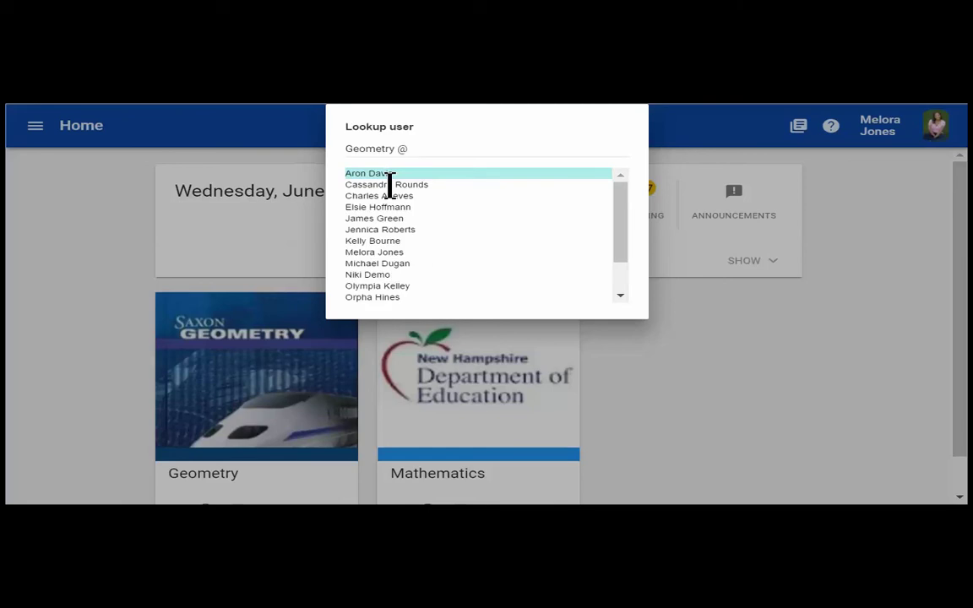
{"action": "left_click", "coordinate": [430, 148]}
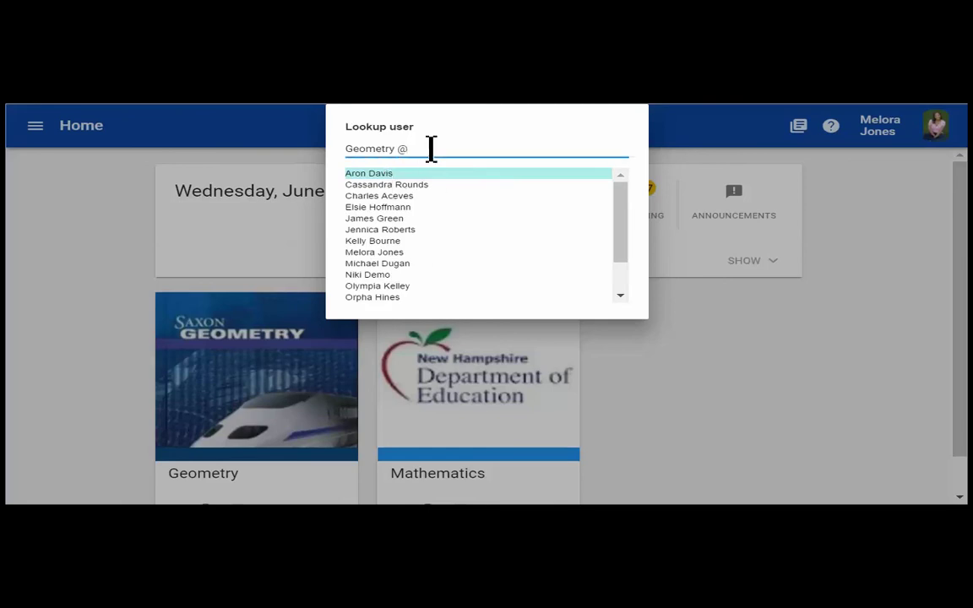
{"action": "type", "text": "jenn"}
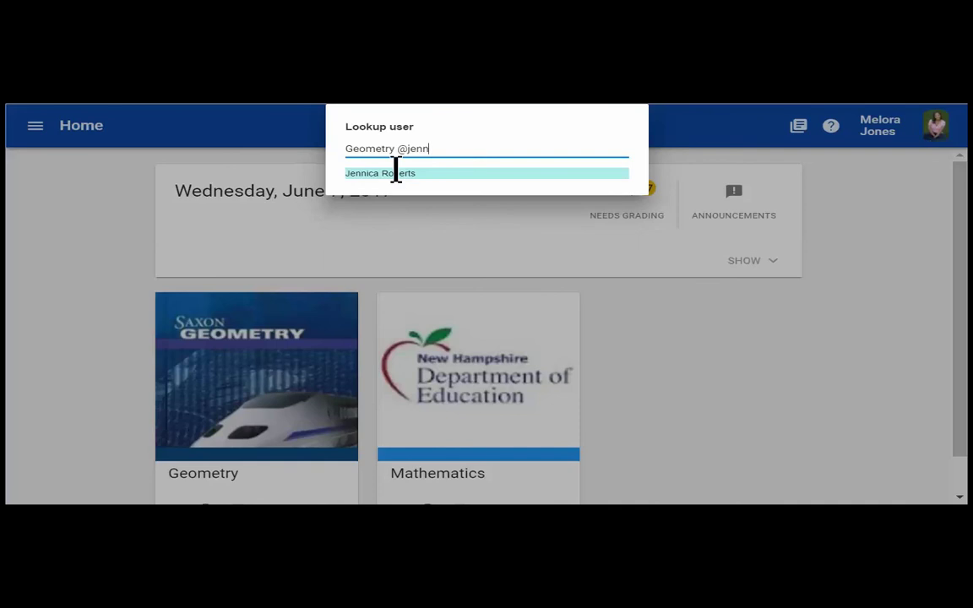
{"action": "left_click", "coordinate": [396, 173]}
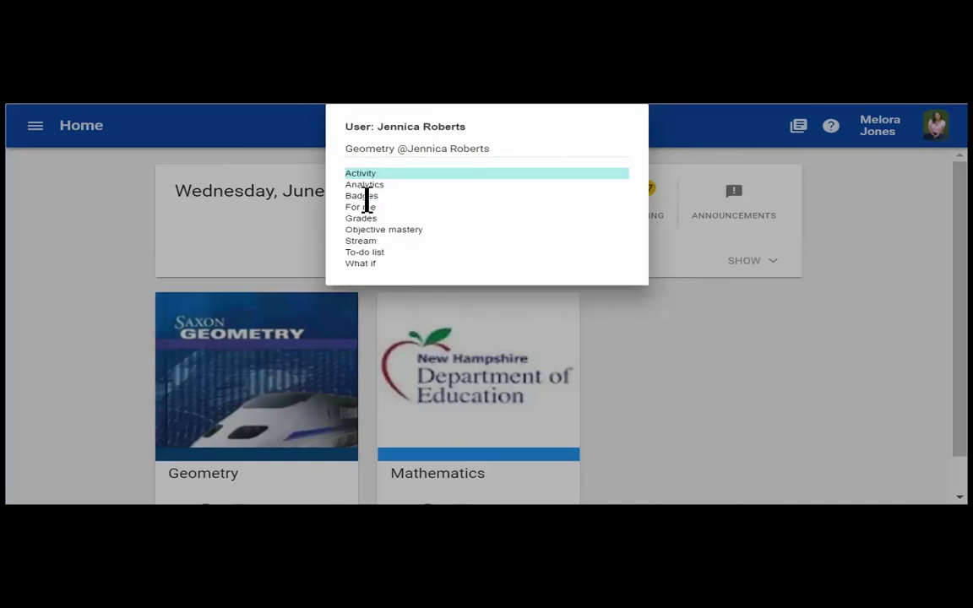
{"action": "key", "text": "Return"}
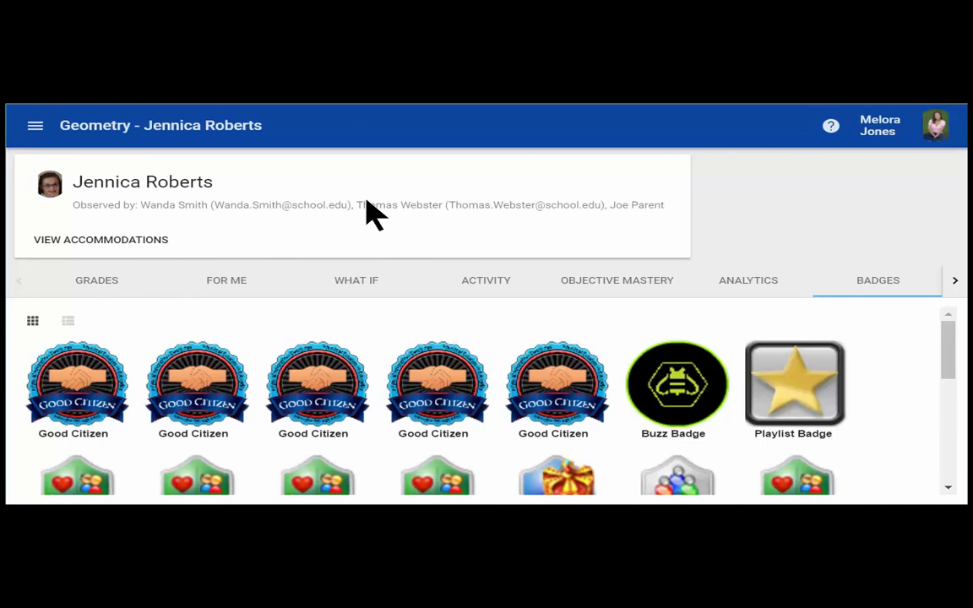
{"action": "key", "text": "ctrl+shift+p"}
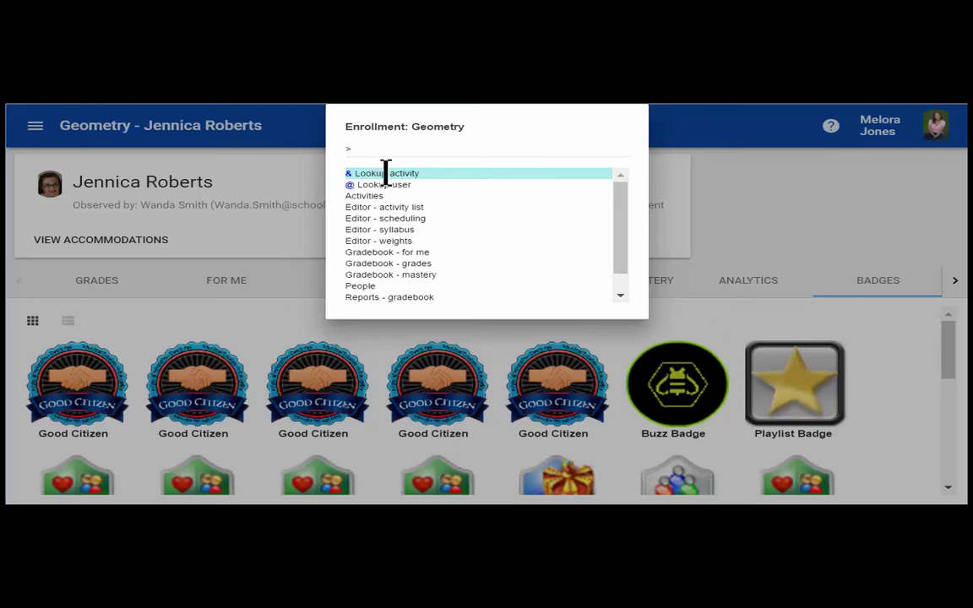
Step: Search activities for 'Compass', view 1.10 How to Use a Compass, and open the account menu
{"action": "type", "text": "&"}
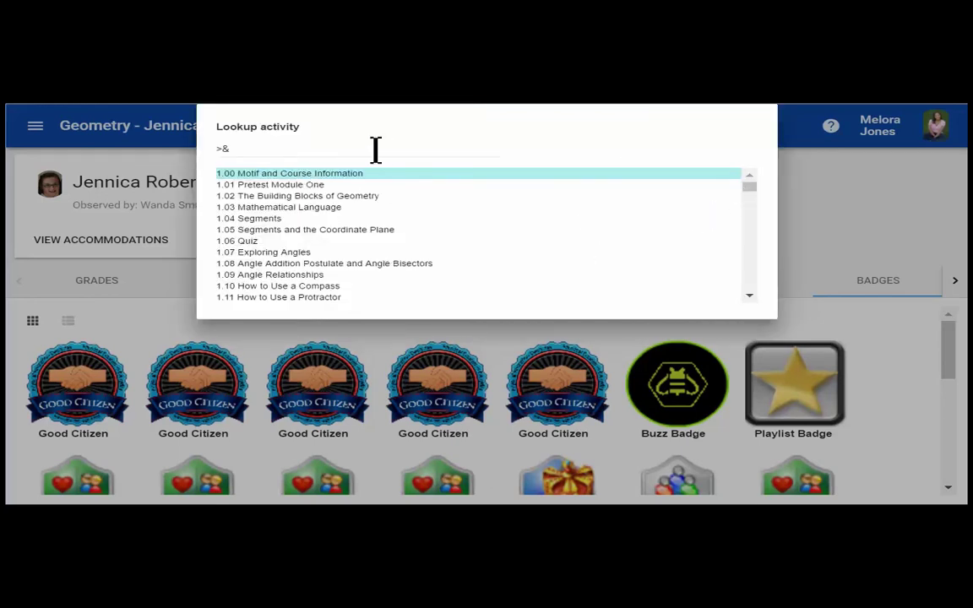
{"action": "left_click", "coordinate": [376, 149]}
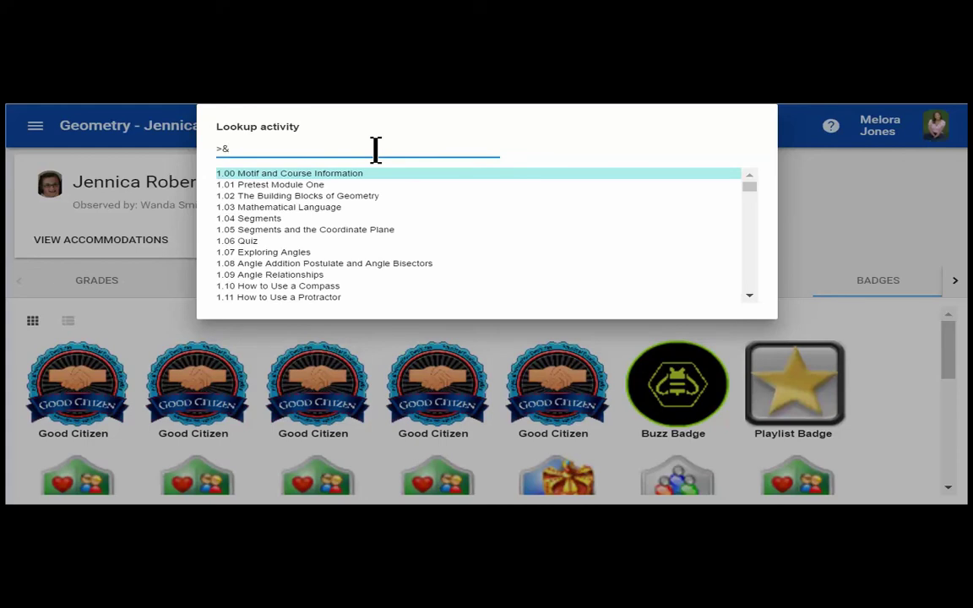
{"action": "type", "text": "Compass"}
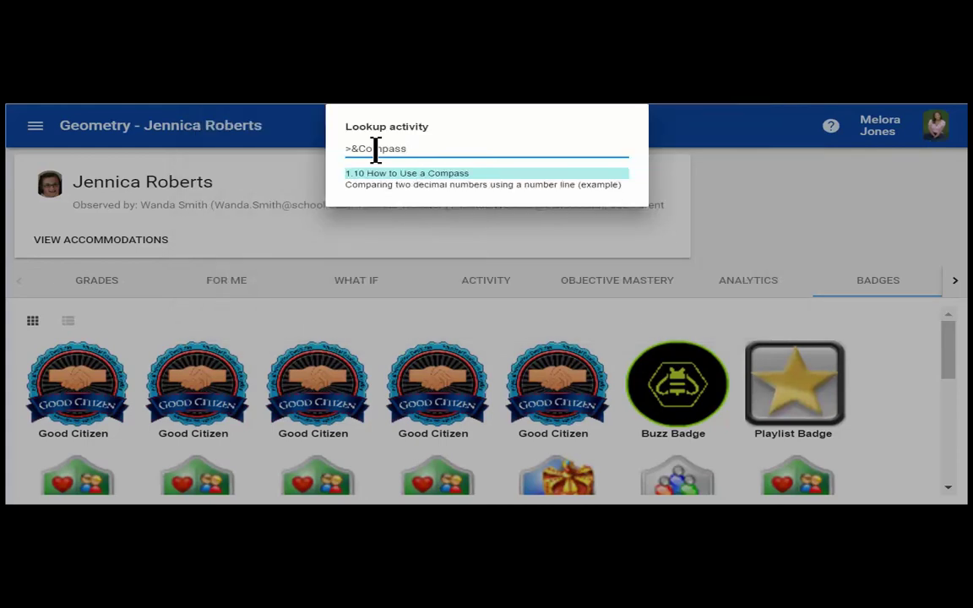
{"action": "left_click", "coordinate": [414, 174]}
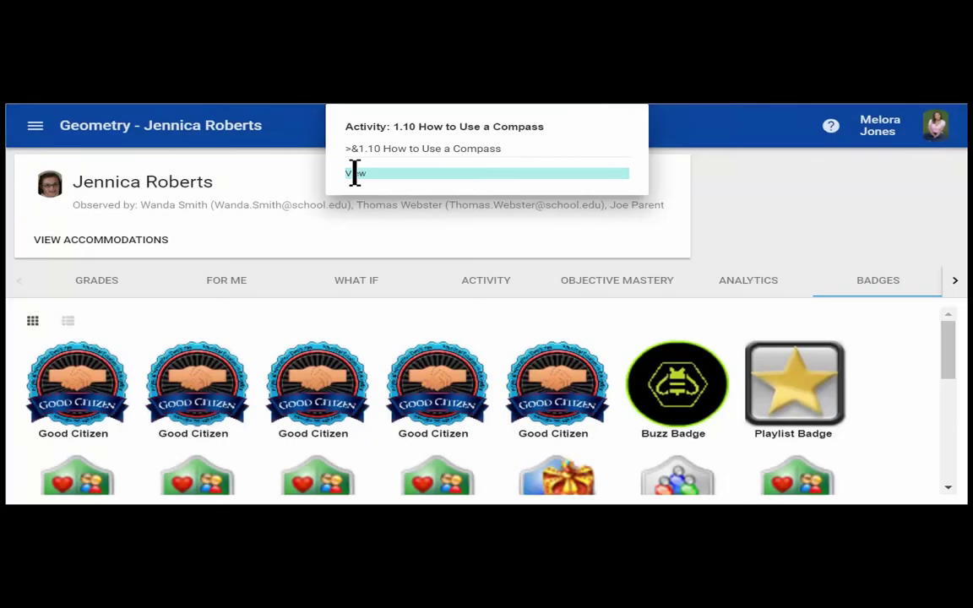
{"action": "left_click", "coordinate": [355, 173]}
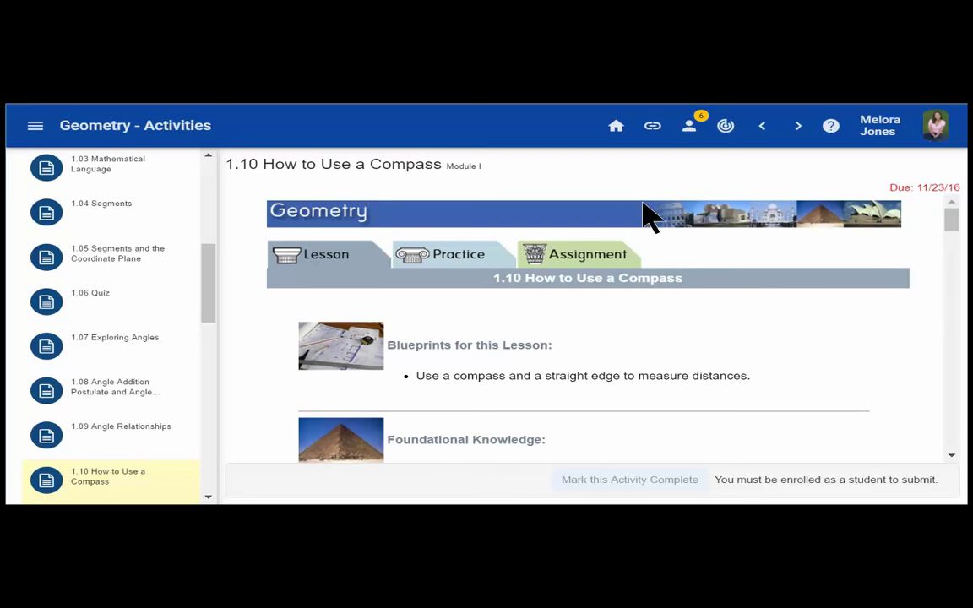
{"action": "left_click", "coordinate": [936, 126]}
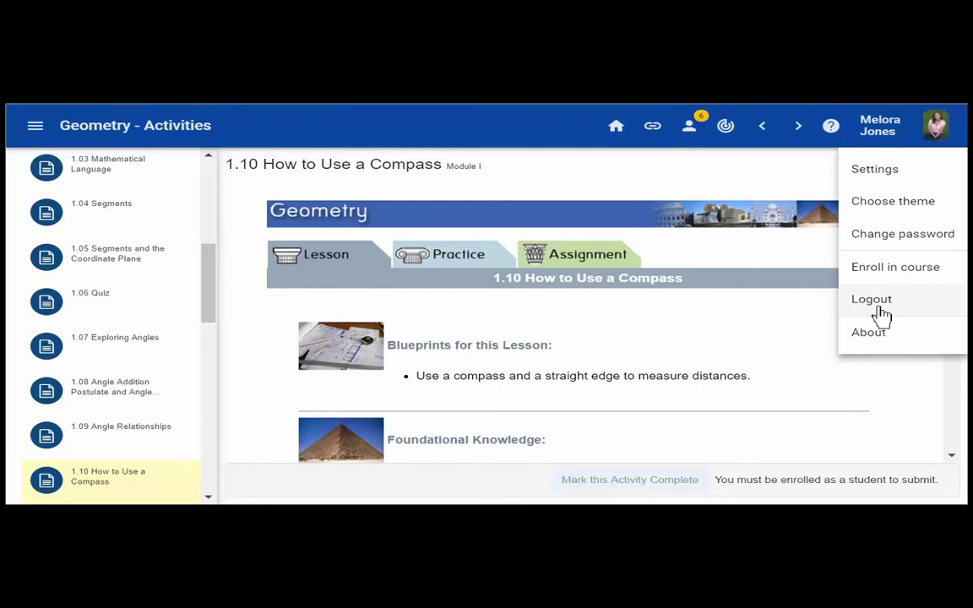
Step: Log out of the teacher account, sign in with the student's credentials, and browse the course cards
{"action": "left_click", "coordinate": [878, 305]}
{"action": "left_click", "coordinate": [600, 122]}
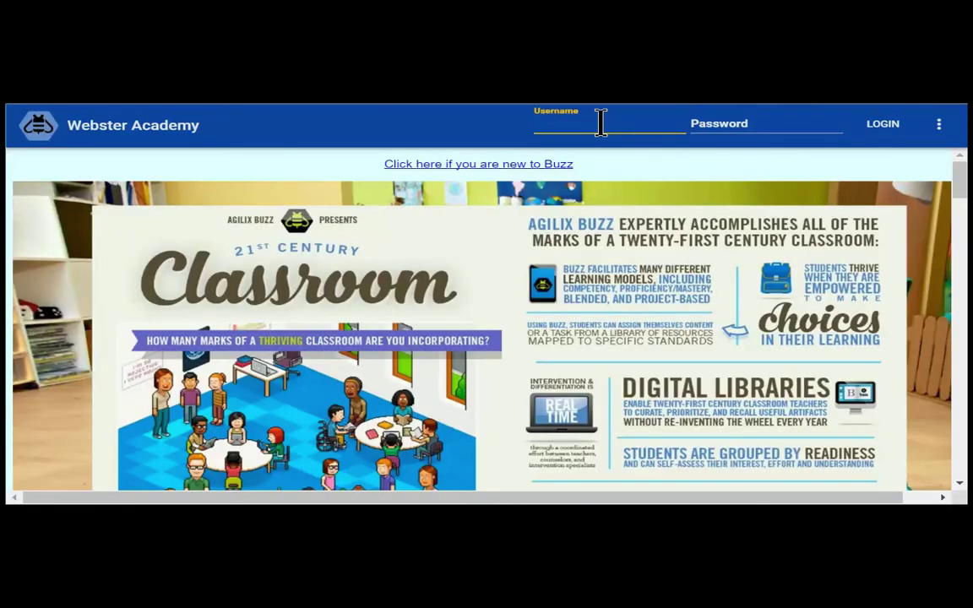
{"action": "type", "text": "student1"}
{"action": "key", "text": "Tab"}
{"action": "type", "text": "123"}
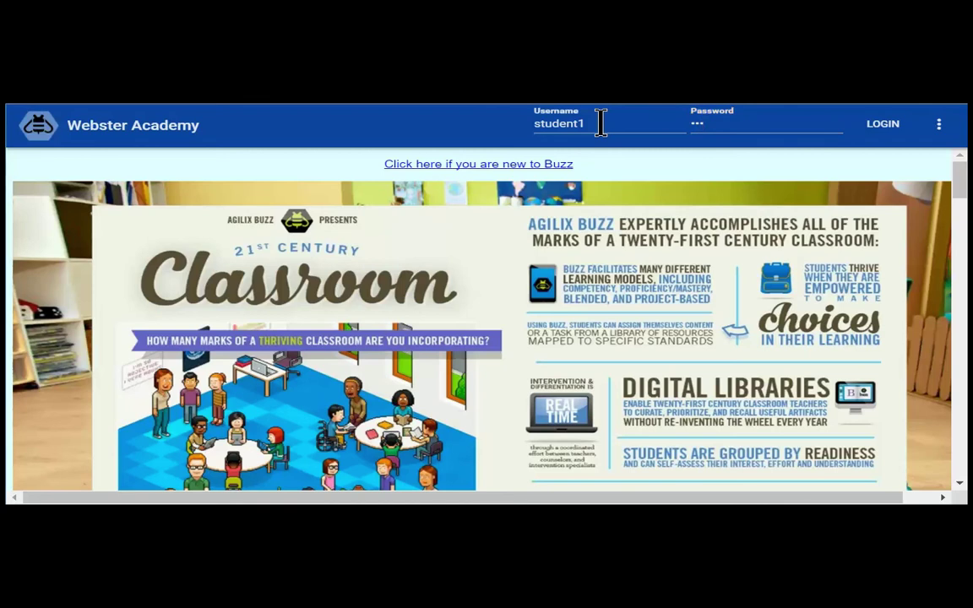
{"action": "key", "text": "Return"}
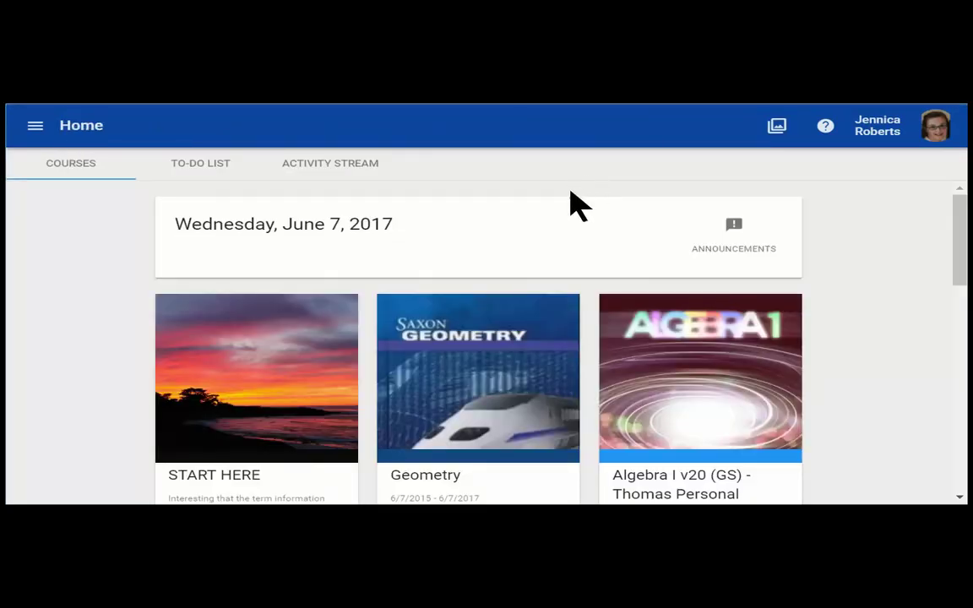
{"action": "scroll", "coordinate": [541, 322], "scroll_direction": "down", "scroll_amount": 2}
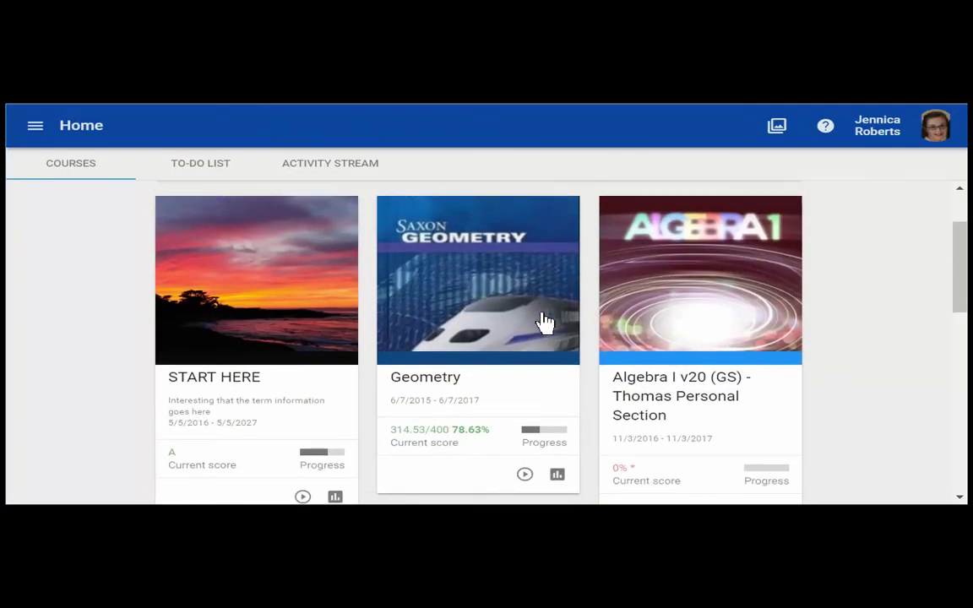
{"action": "scroll", "coordinate": [543, 322], "scroll_direction": "down", "scroll_amount": 2}
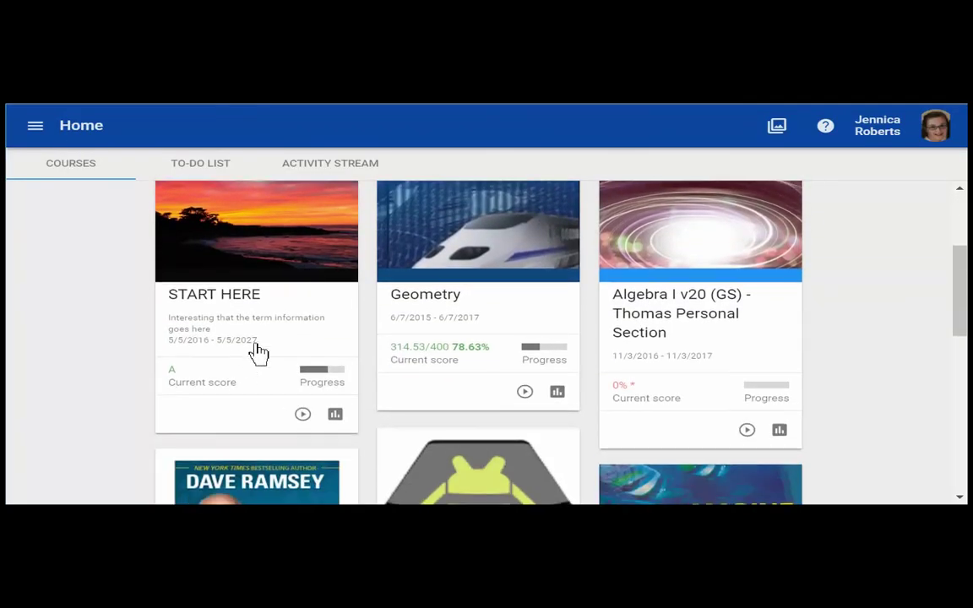
{"action": "scroll", "coordinate": [544, 424], "scroll_direction": "down", "scroll_amount": 1}
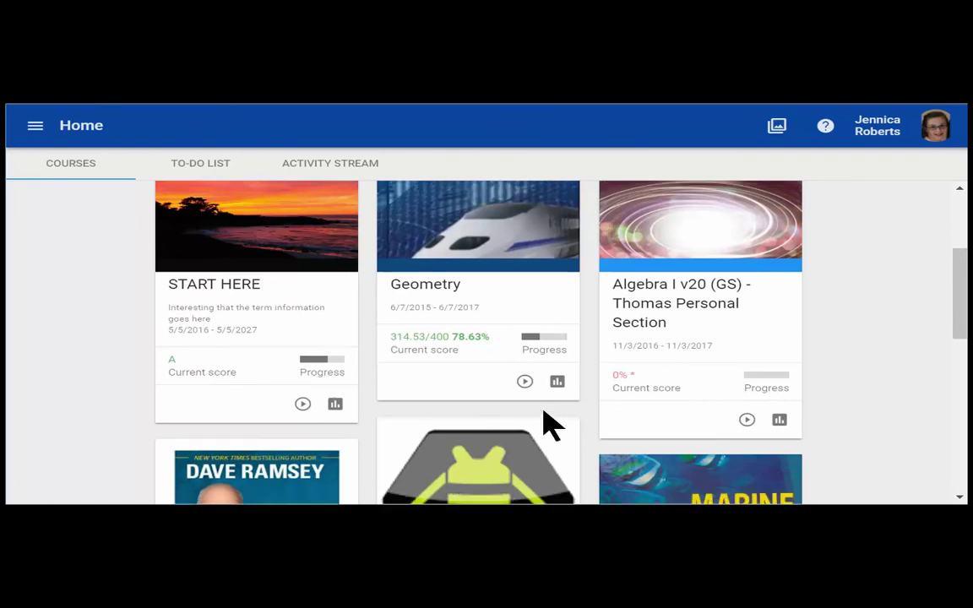
{"action": "scroll", "coordinate": [544, 424], "scroll_direction": "down", "scroll_amount": 2}
Step: Open the student's Grades overview from the quick-navigation Enrollments list
{"action": "key", "text": "ctrl+space"}
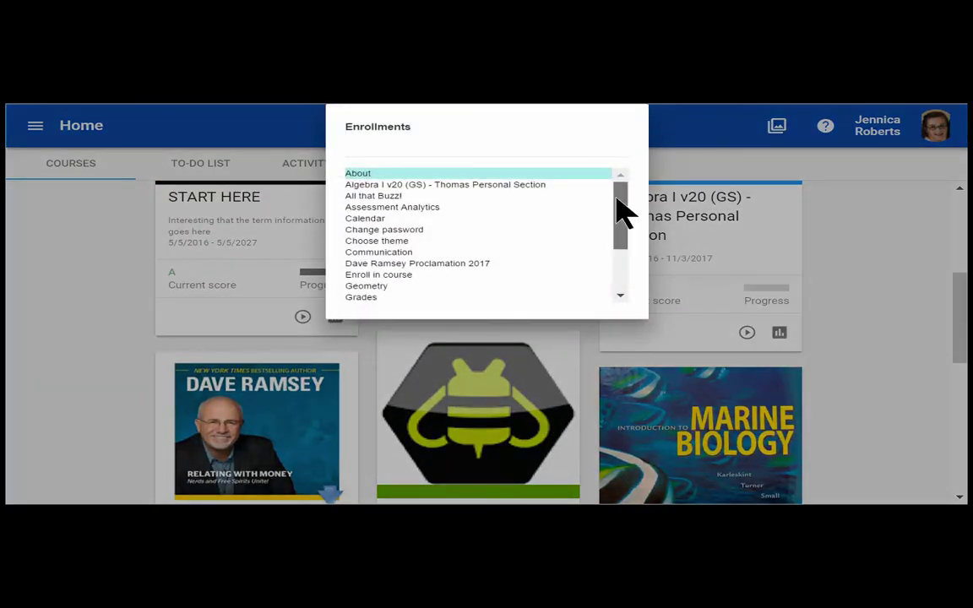
{"action": "left_click_drag", "start_coordinate": [617, 211], "coordinate": [625, 260]}
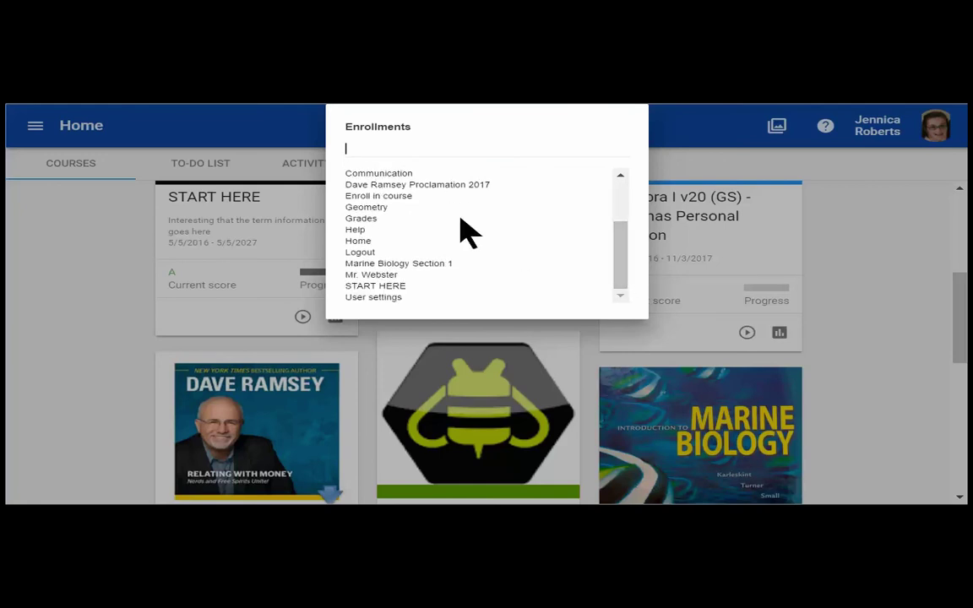
{"action": "left_click", "coordinate": [363, 217]}
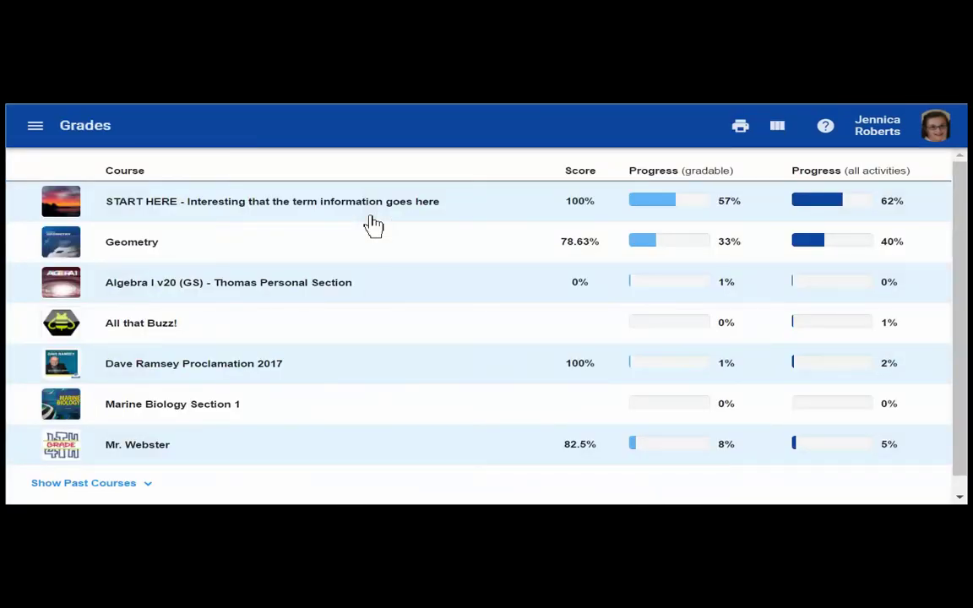
Step: Open the Geometry course's Activities page from the navigation menu
{"action": "left_click", "coordinate": [38, 131]}
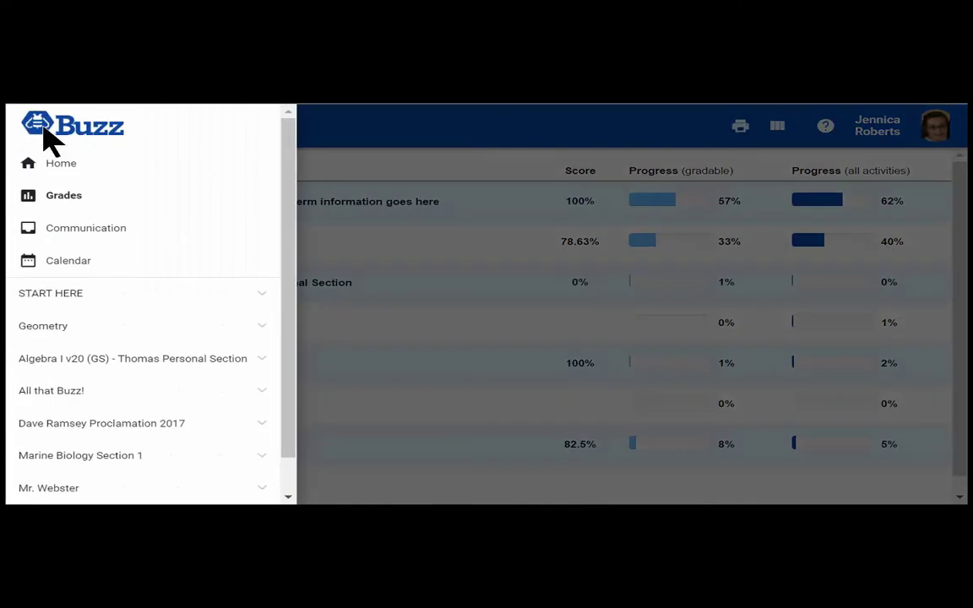
{"action": "left_click", "coordinate": [39, 326]}
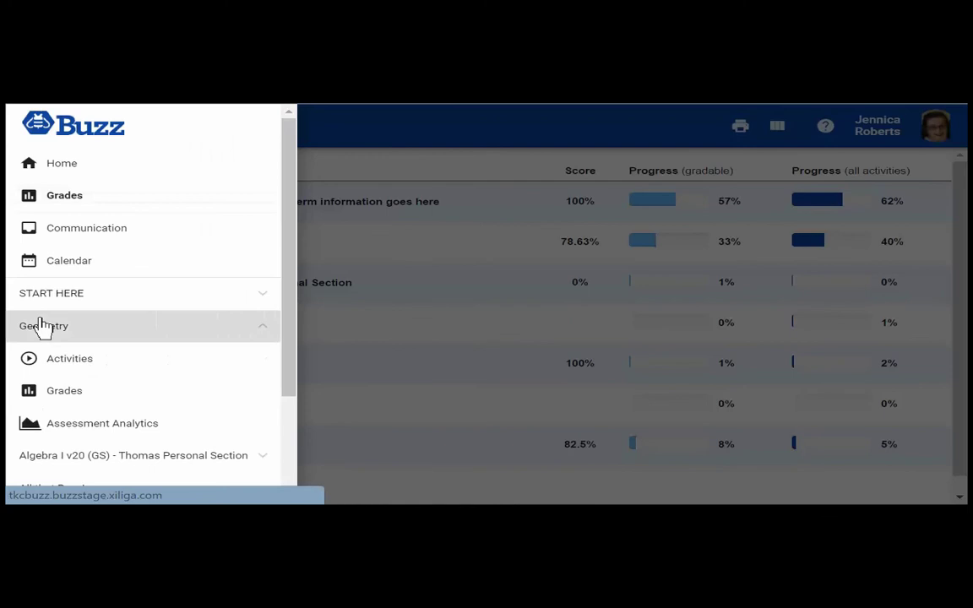
{"action": "left_click", "coordinate": [74, 364]}
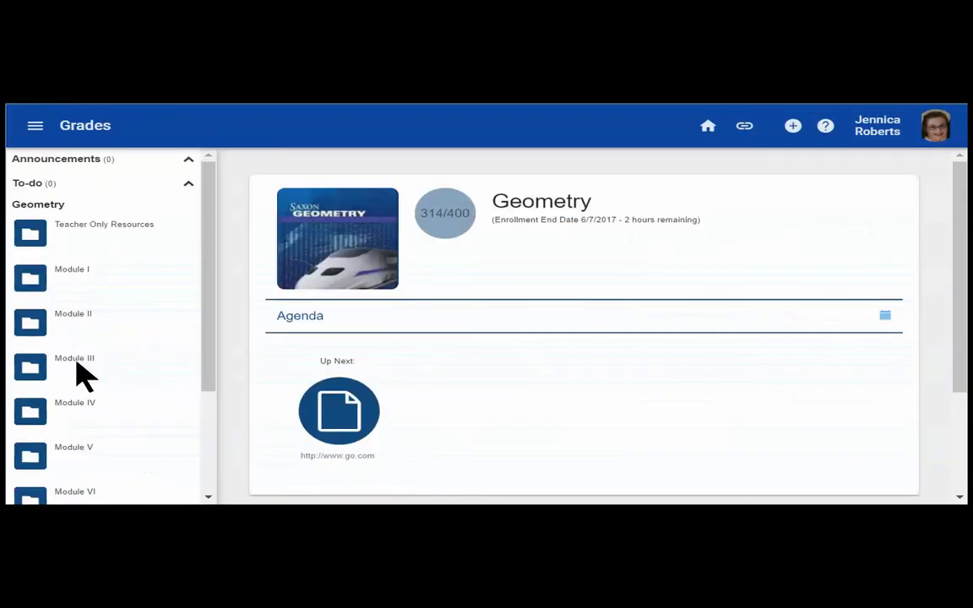
Step: Filter the activity lookup for 'quiz' and view the 2.06 Quiz in Module II
{"action": "type", "text": ">"}
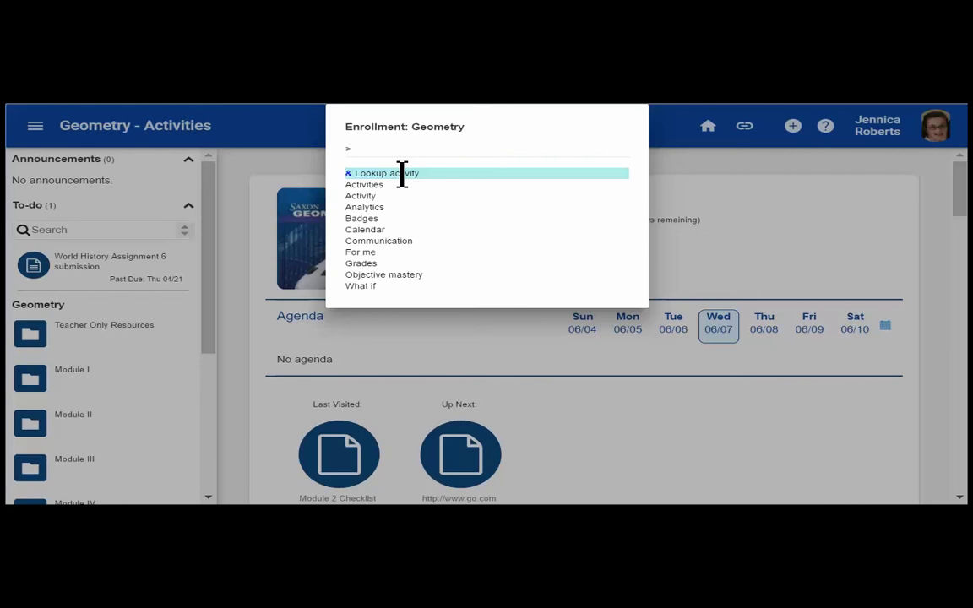
{"action": "type", "text": "&"}
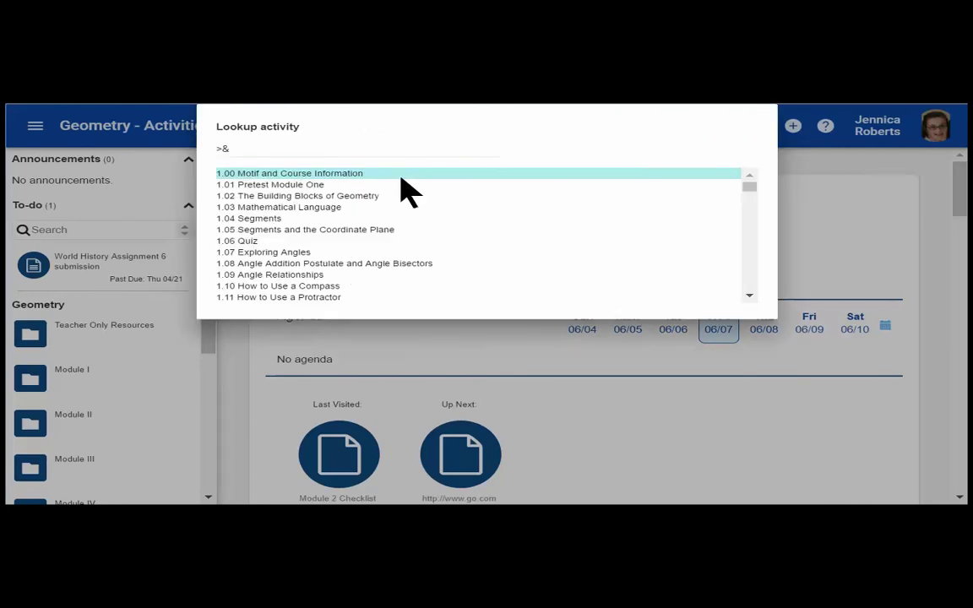
{"action": "left_click", "coordinate": [345, 149]}
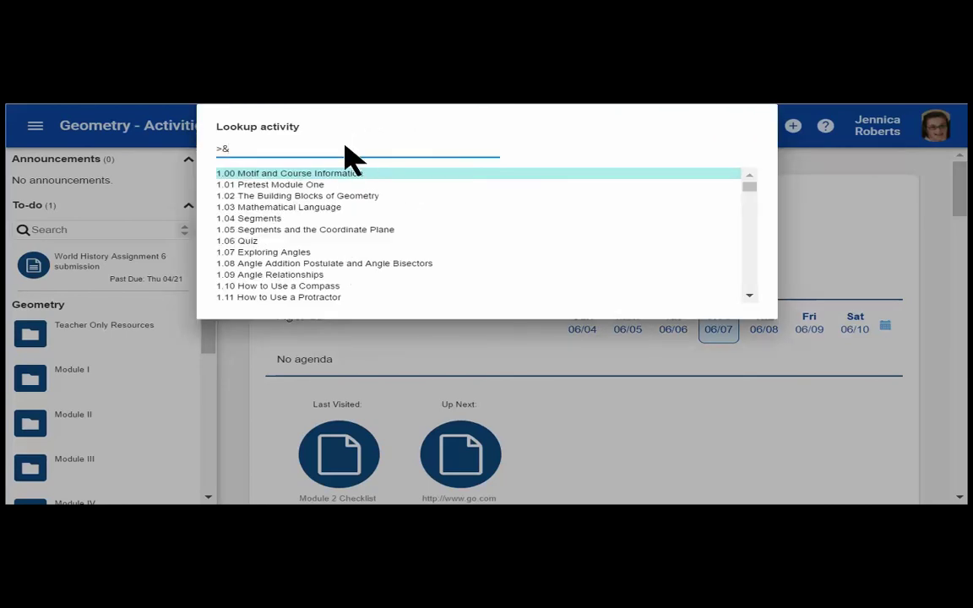
{"action": "type", "text": "quiz"}
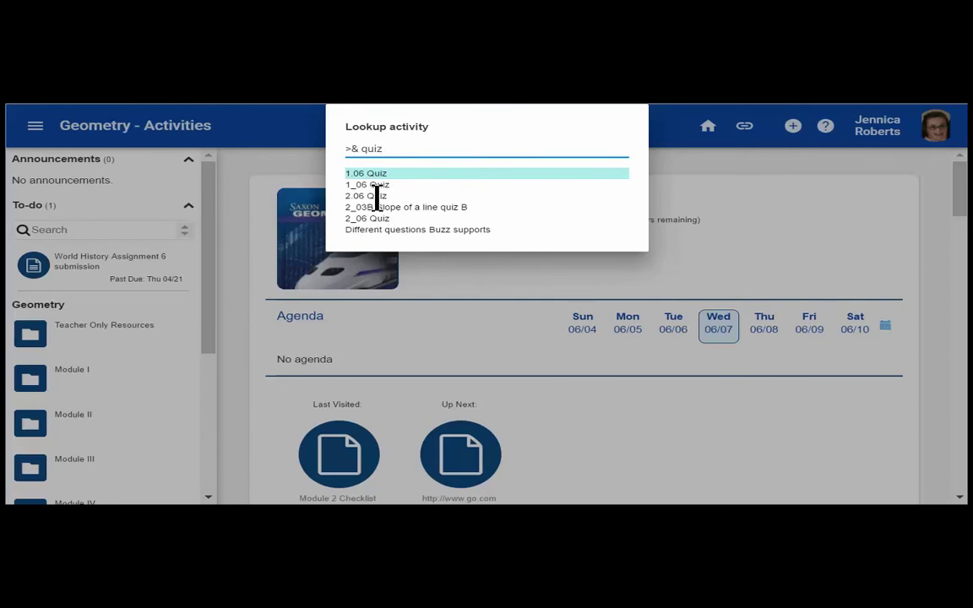
{"action": "left_click", "coordinate": [376, 197]}
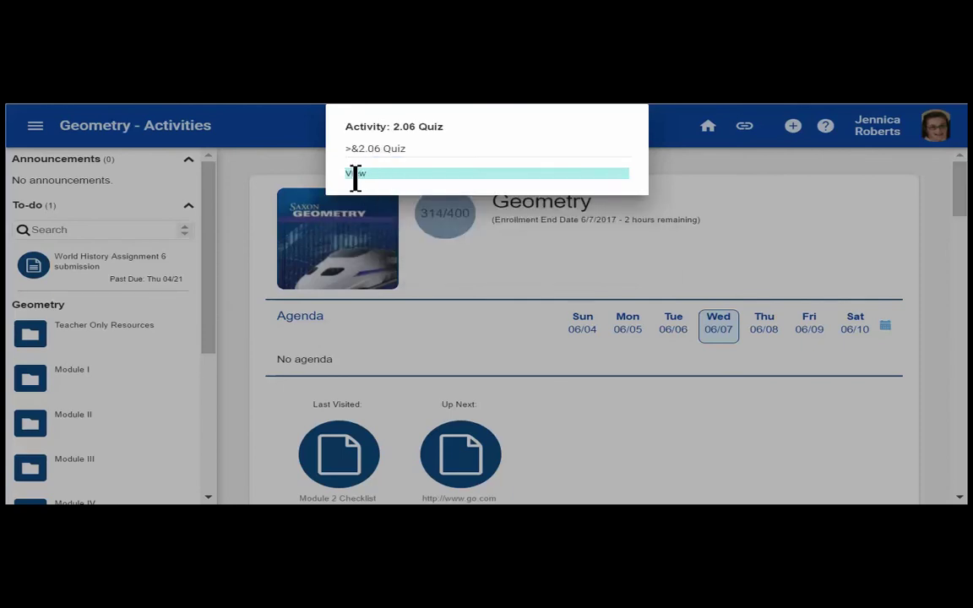
{"action": "left_click", "coordinate": [355, 171]}
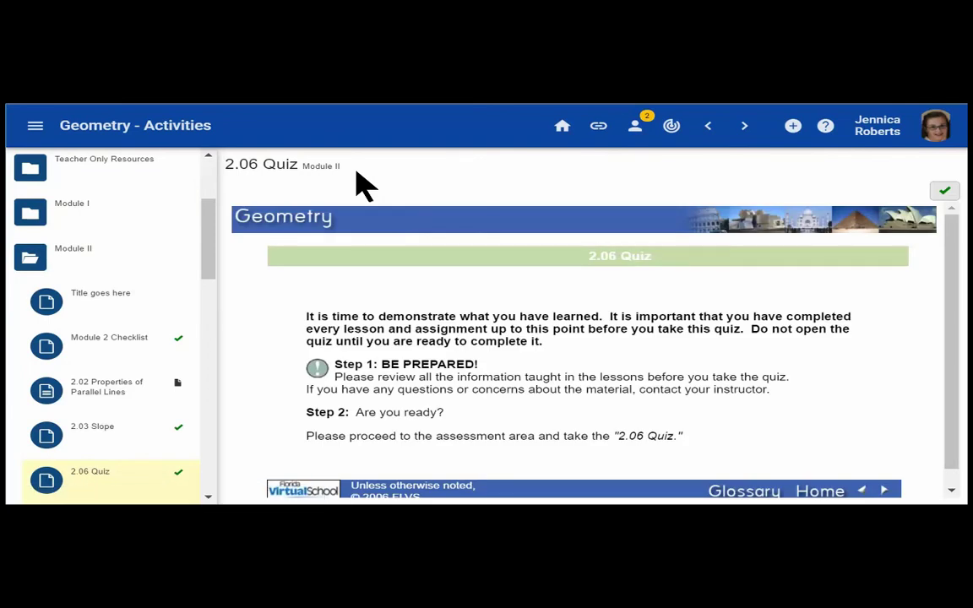
Step: Log out of the student account from the avatar menu
{"action": "left_click", "coordinate": [939, 154]}
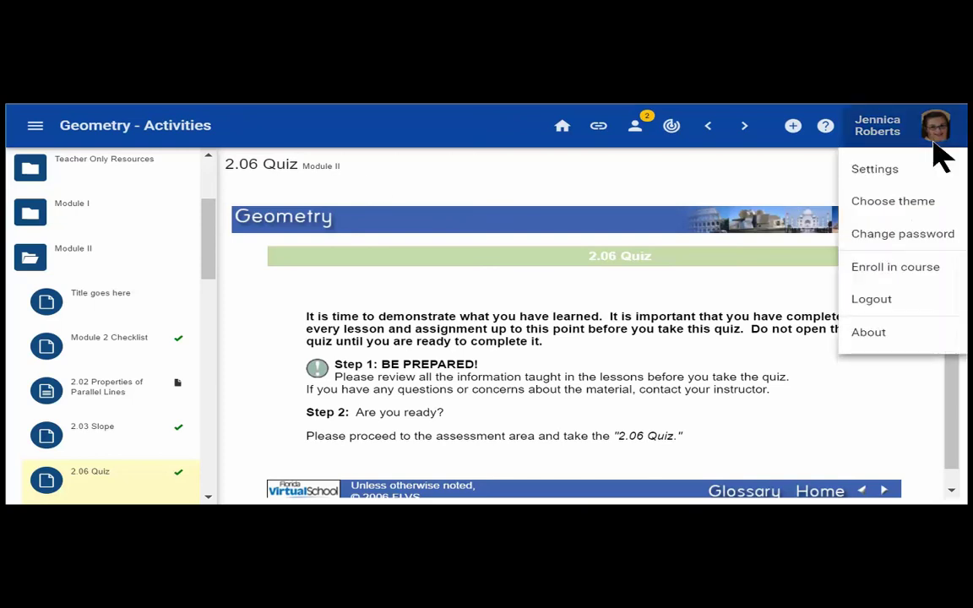
{"action": "left_click", "coordinate": [878, 306]}
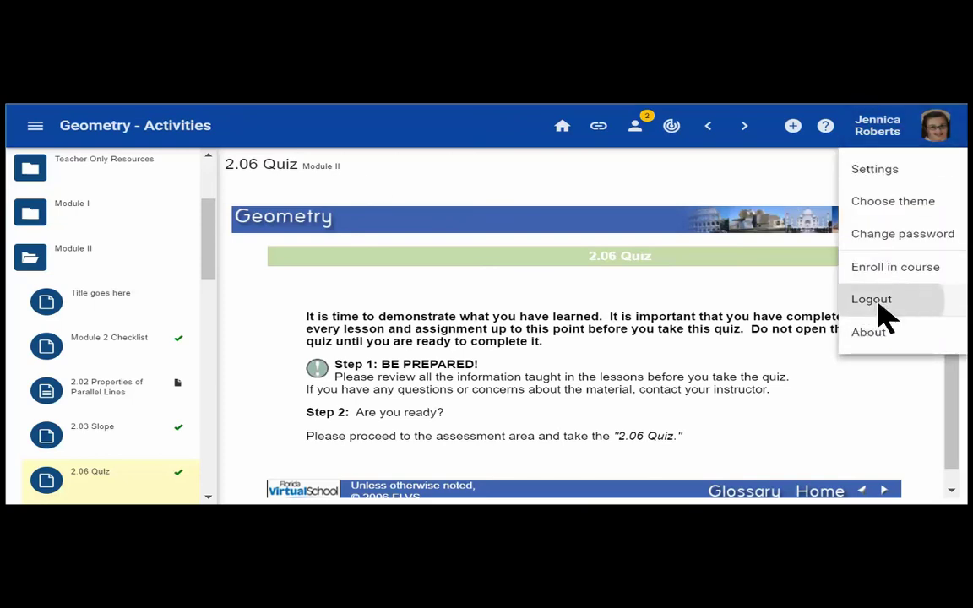